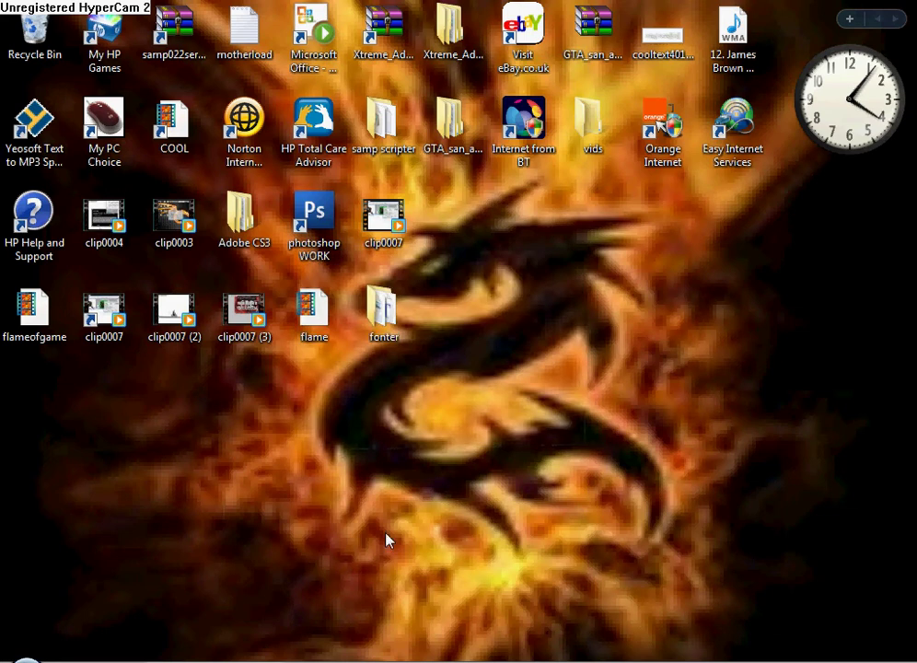
Step: Launch Internet Explorer from the Start menu
click(26, 657)
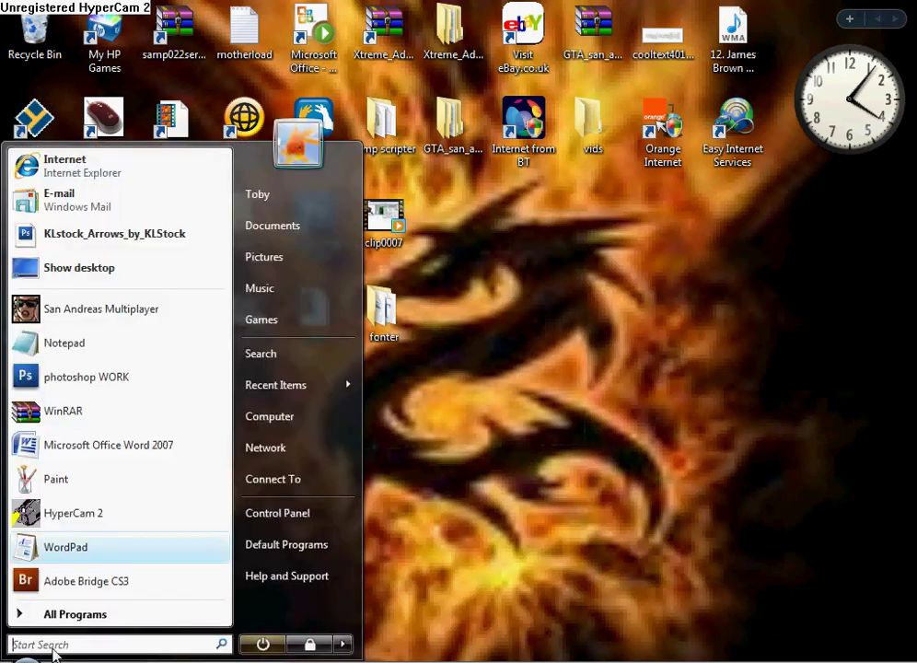
click(144, 170)
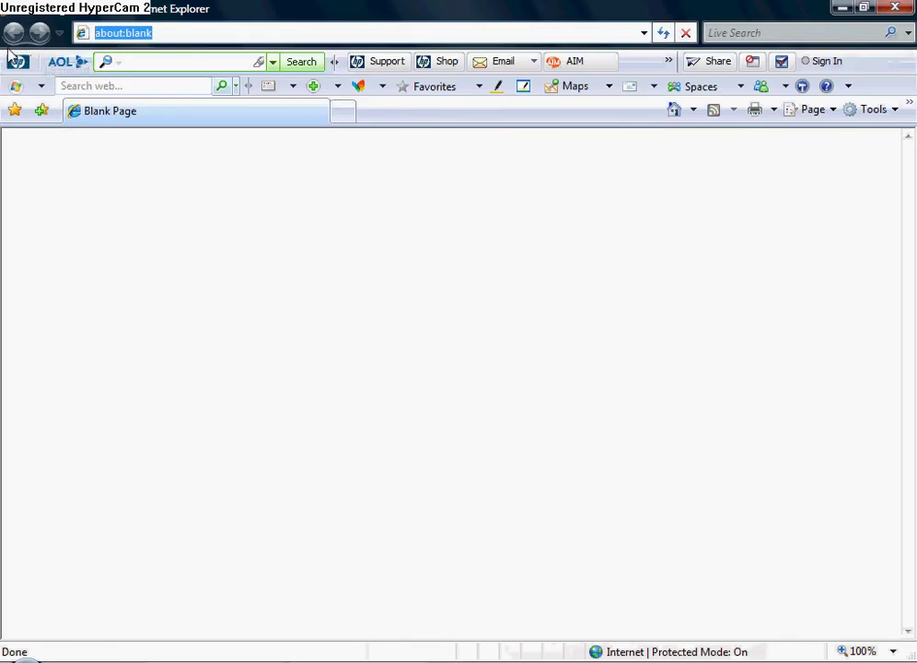
text(ww)
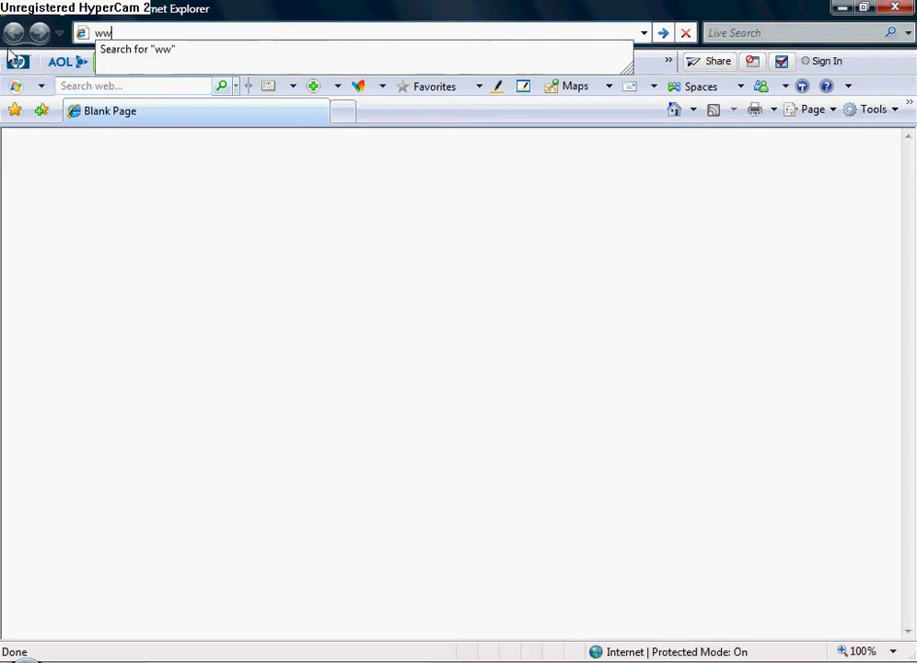
text(w.dafont.com)
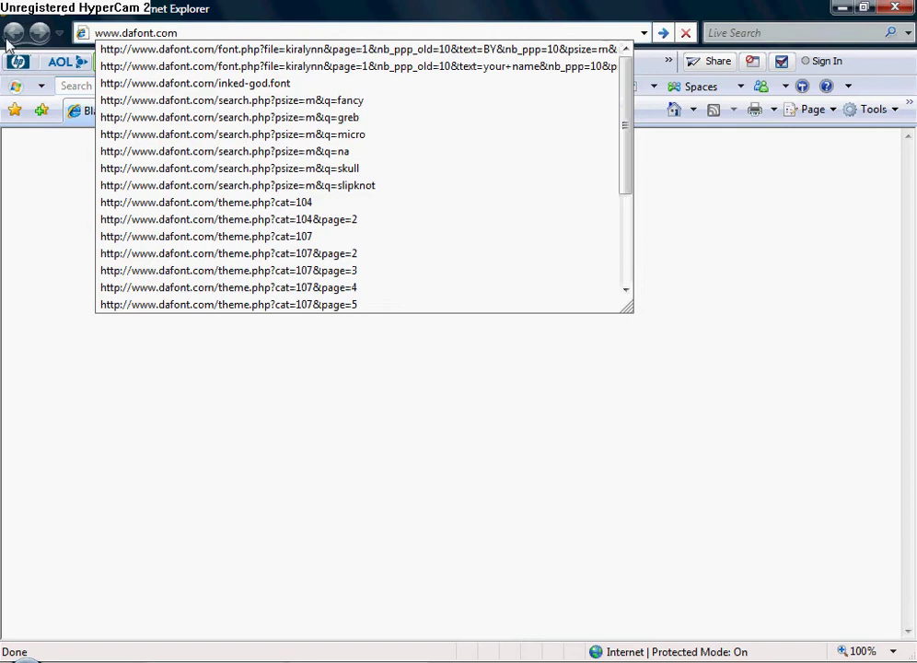
key(Return)
key(alt+Tab)
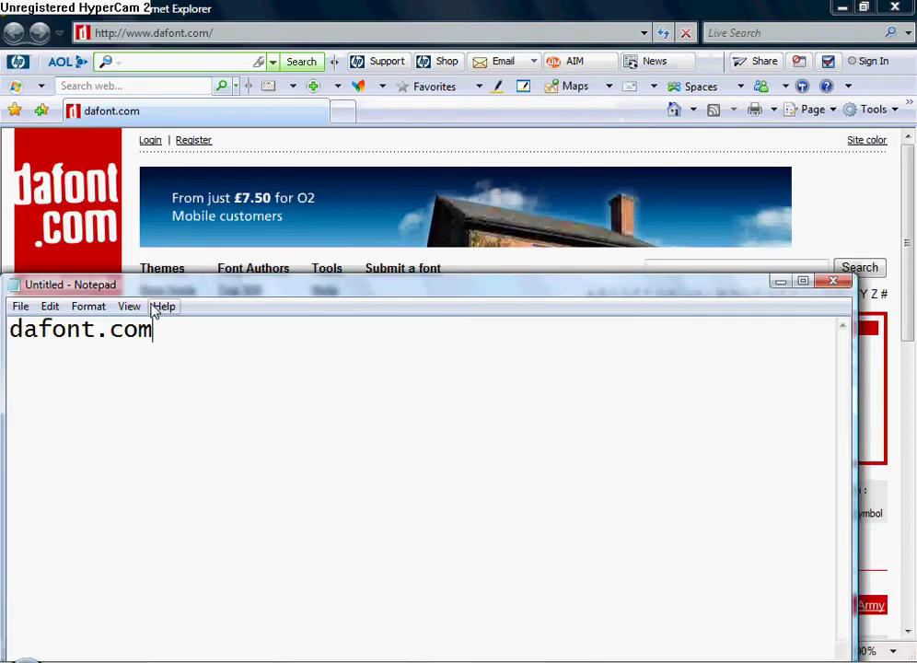
drag(153, 329, 3, 393)
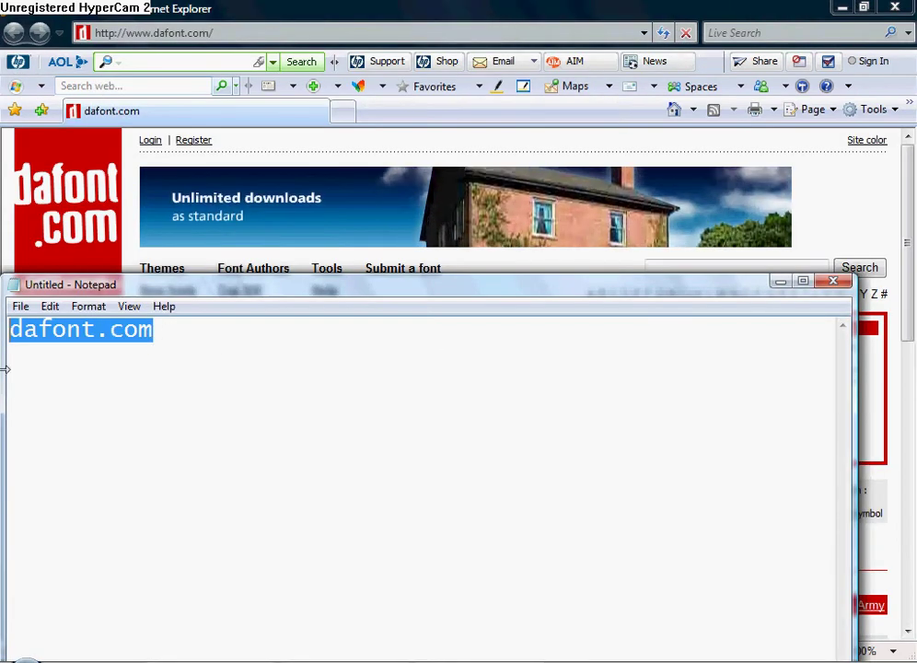
key(Delete)
click(833, 282)
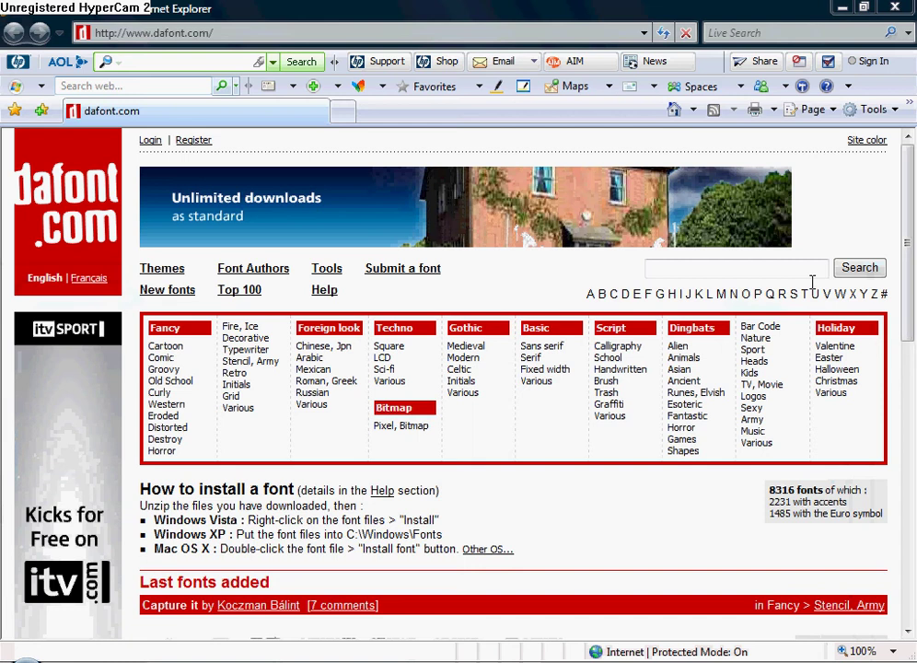
Step: Download survival_horror.zip from dafont's Fancy > Horror list into Downloads
click(171, 452)
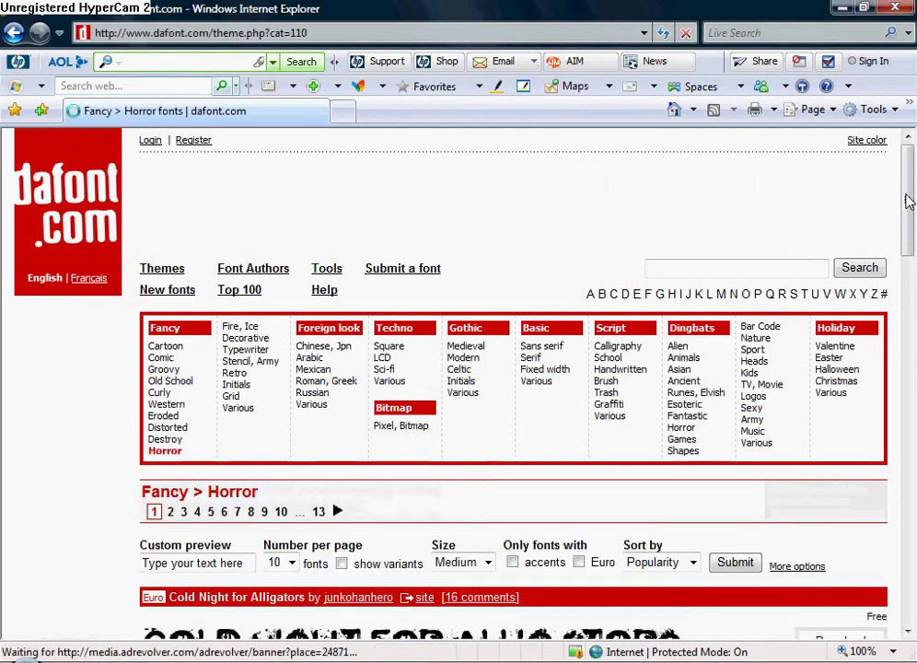
drag(907, 199, 894, 497)
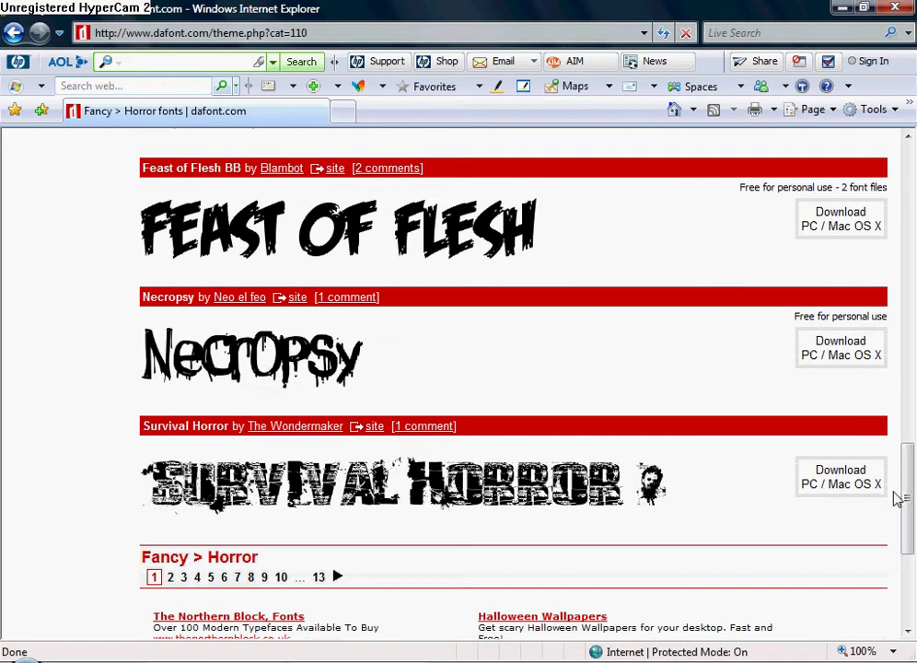
click(843, 474)
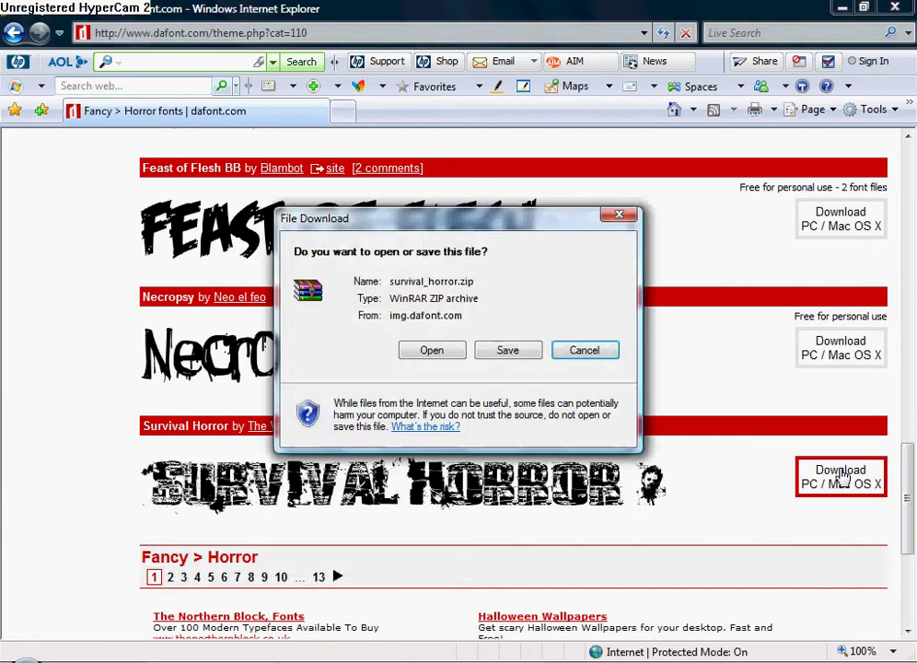
click(508, 351)
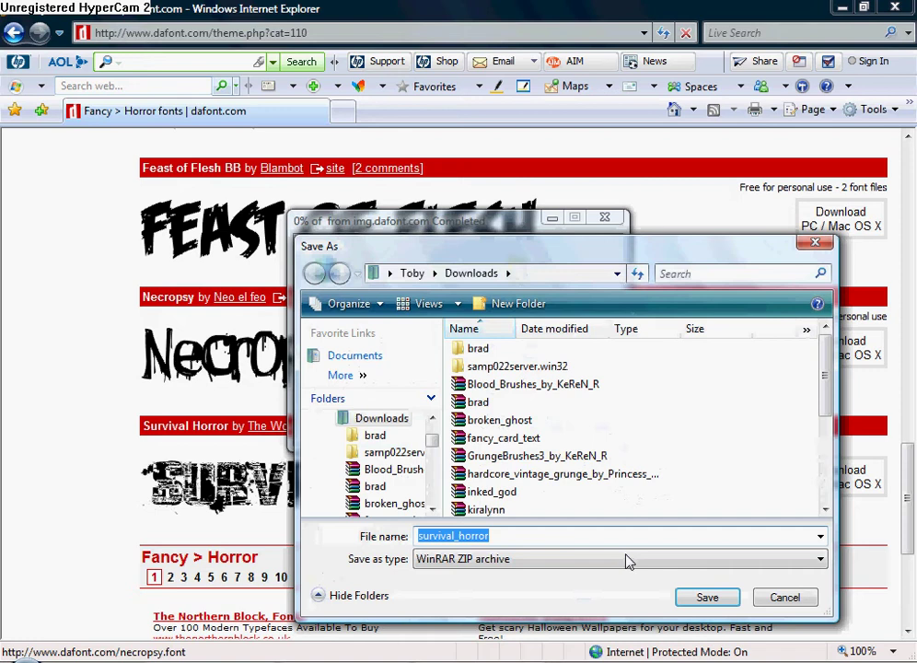
click(705, 598)
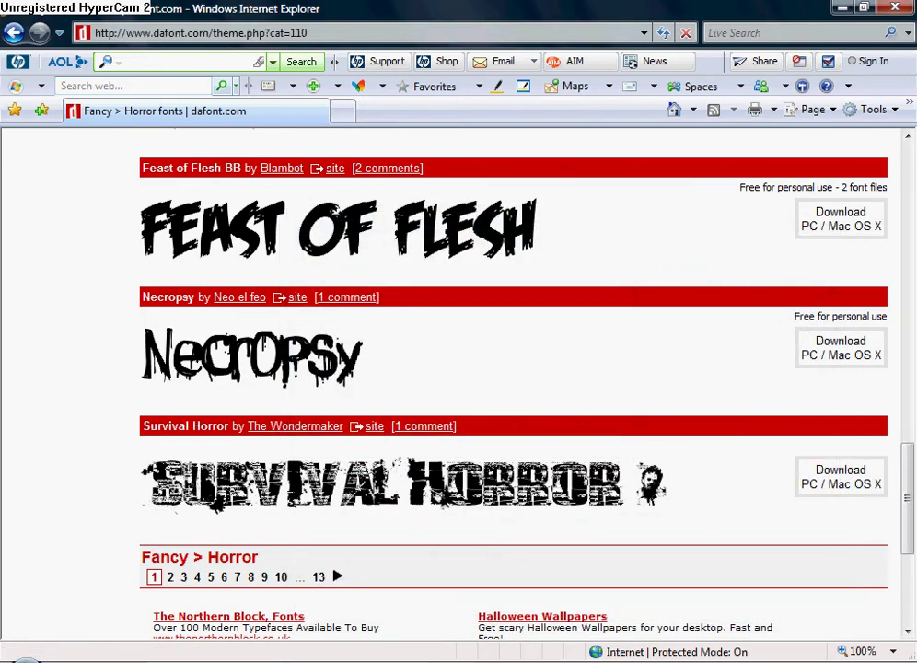
key(super)
Step: Open survival_horror.zip in WinRAR, dismiss its error and licence reminder, and close it
text(survival)
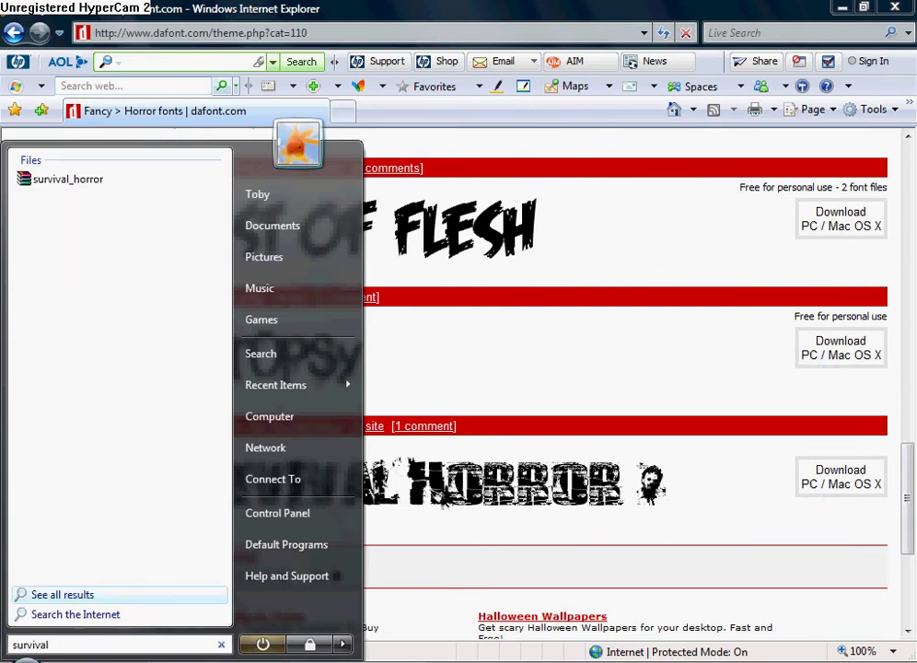
click(84, 190)
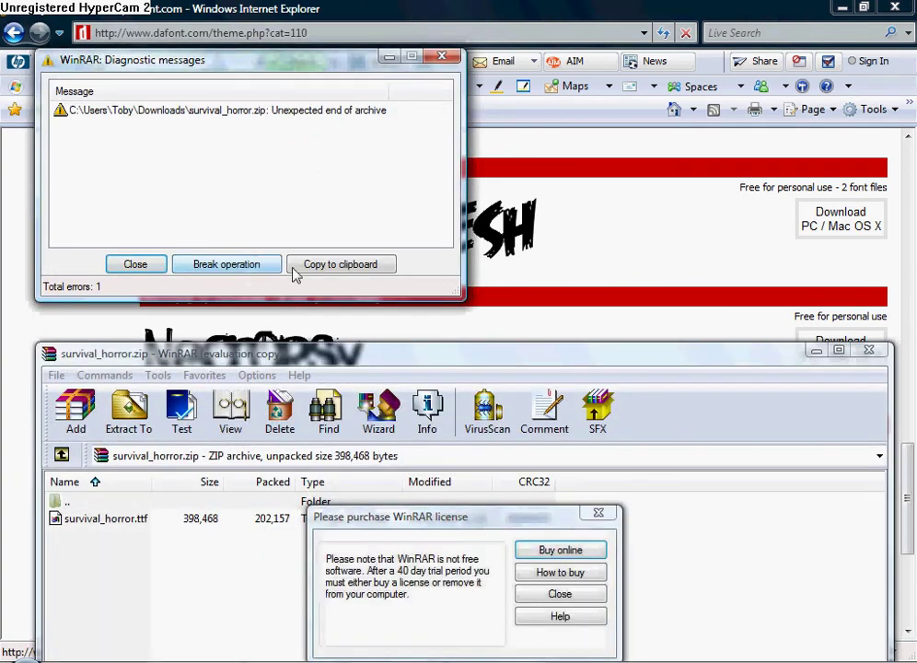
click(440, 57)
click(558, 593)
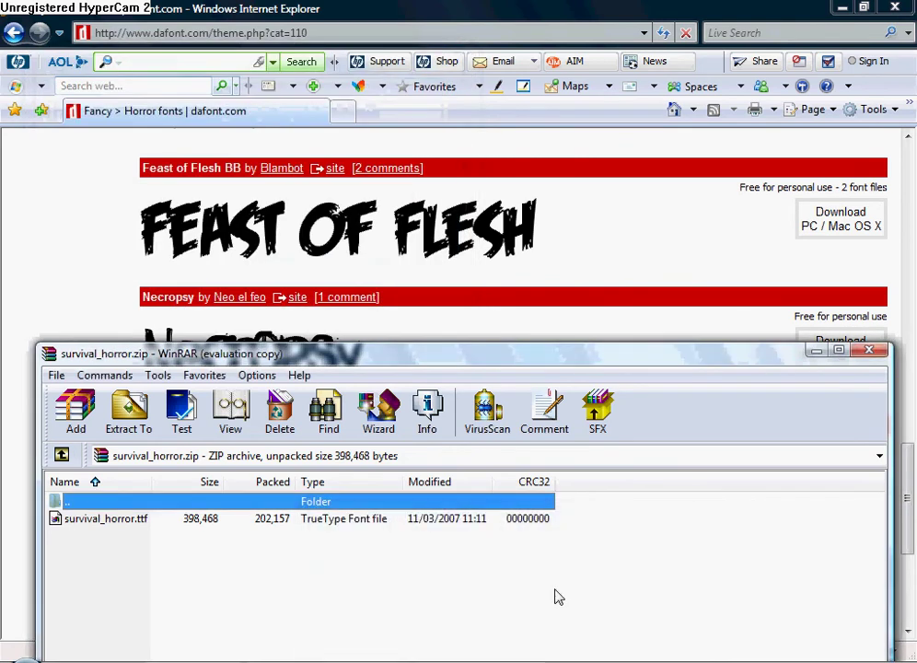
click(868, 350)
Step: Find survival_horror.zip via Start search and delete it to the Recycle Bin
key(super)
text(su)
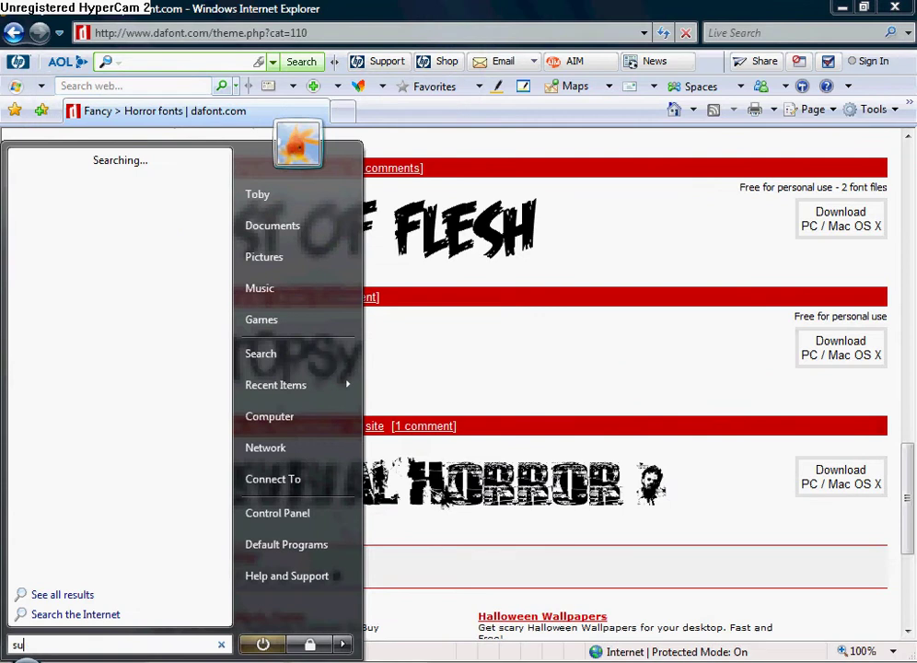
text(rvival)
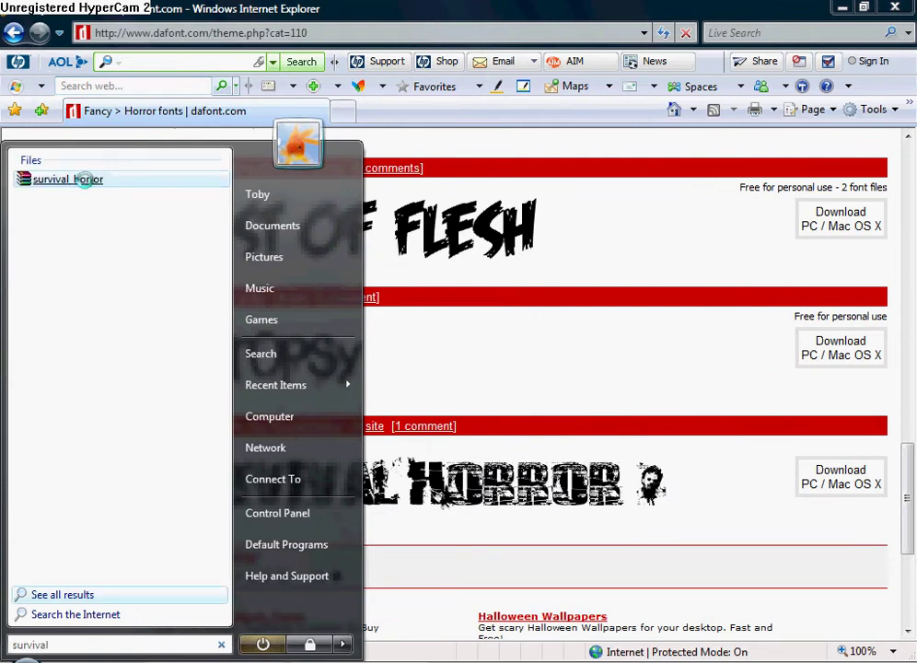
right_click(86, 180)
click(138, 410)
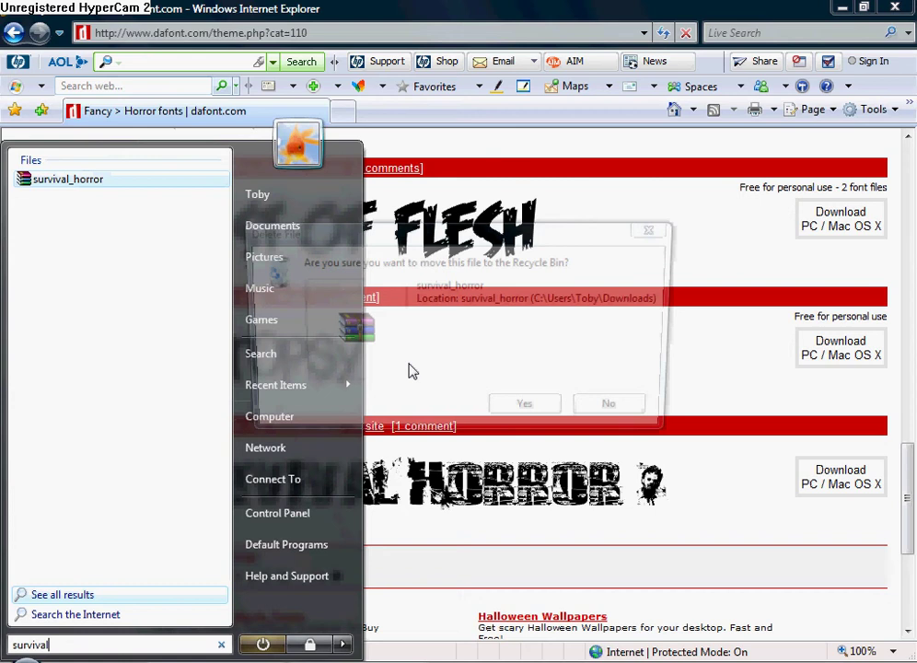
click(528, 413)
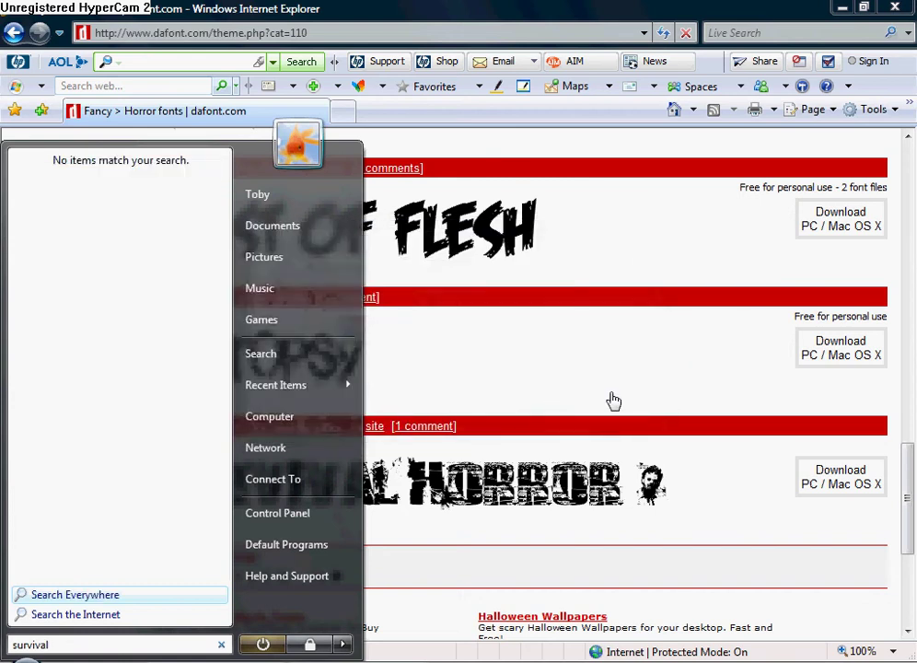
Step: Download feast_of_flesh_bb.zip from dafont's Feast of Flesh BB page into Downloads
click(902, 477)
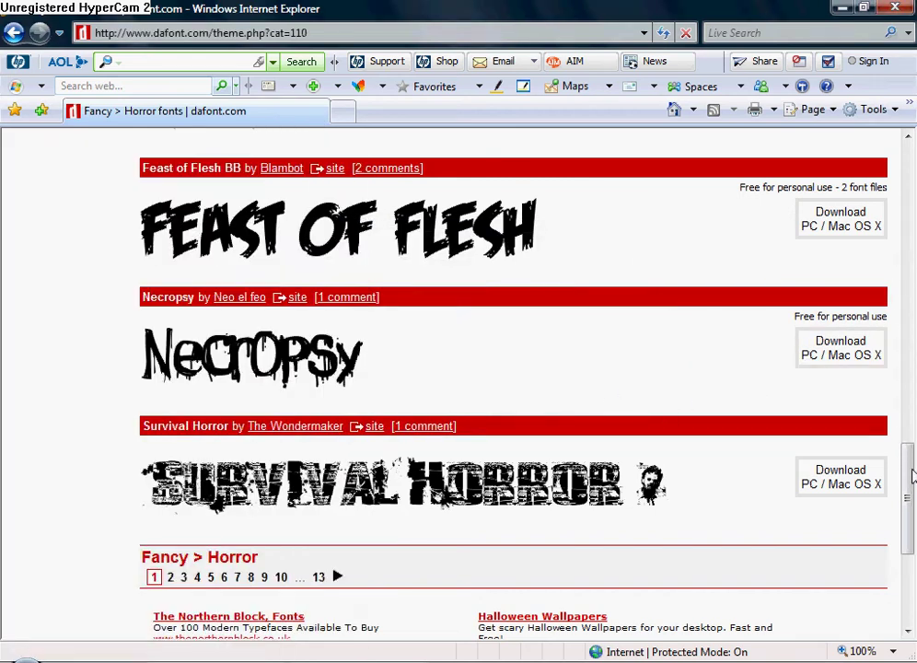
drag(909, 475, 911, 433)
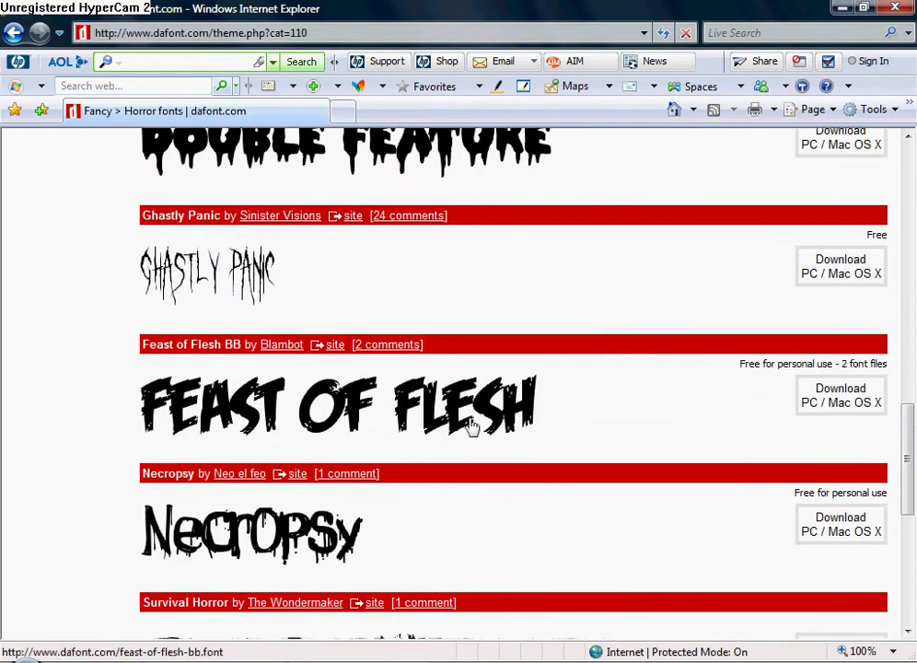
scroll(453, 422, up, 1)
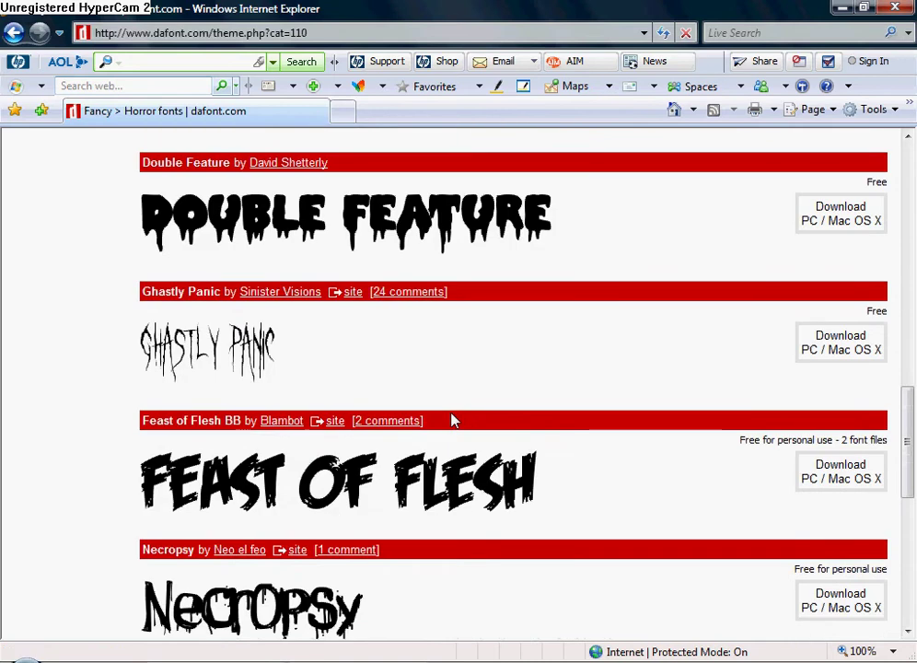
click(438, 491)
click(879, 453)
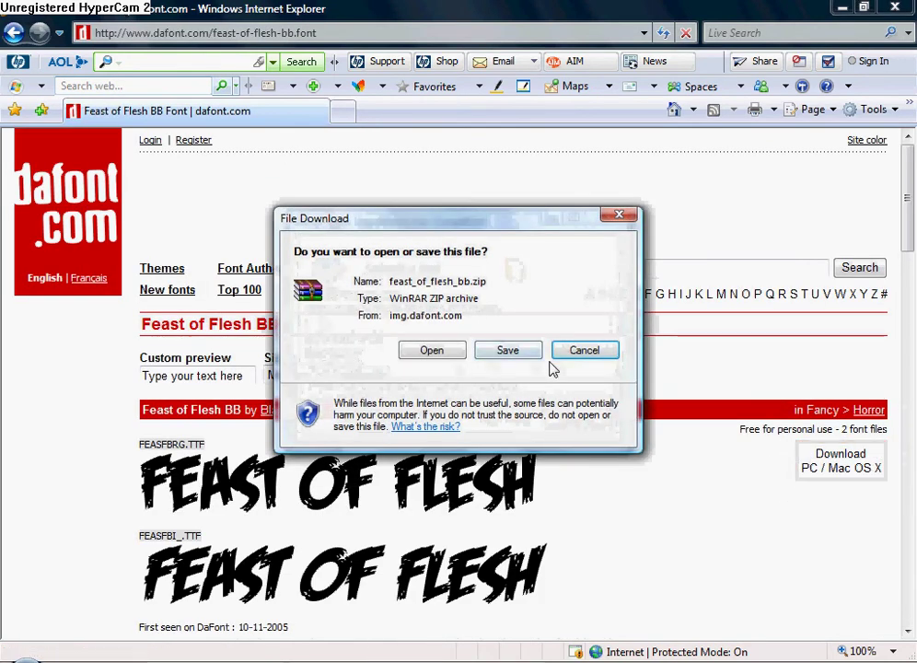
click(507, 351)
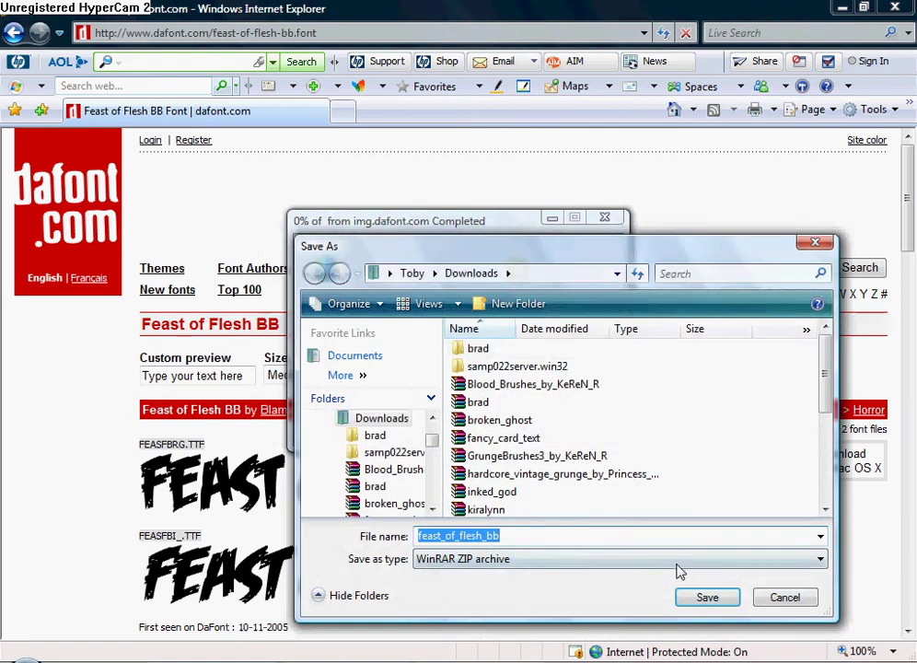
click(704, 600)
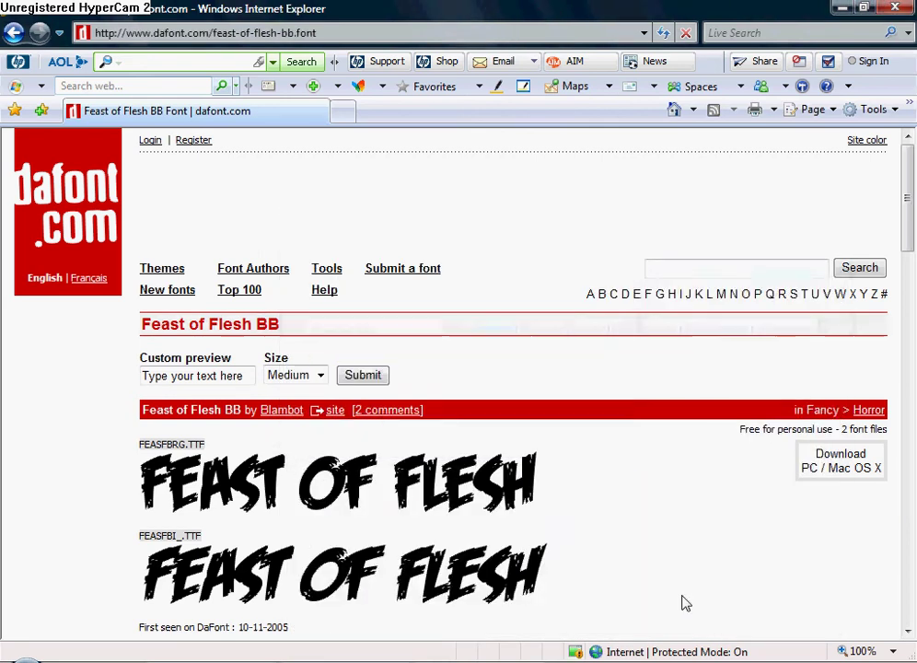
Step: Open feast_of_flesh_bb.zip in WinRAR via Start search, dismissing the licence reminder
key(super)
text(f)
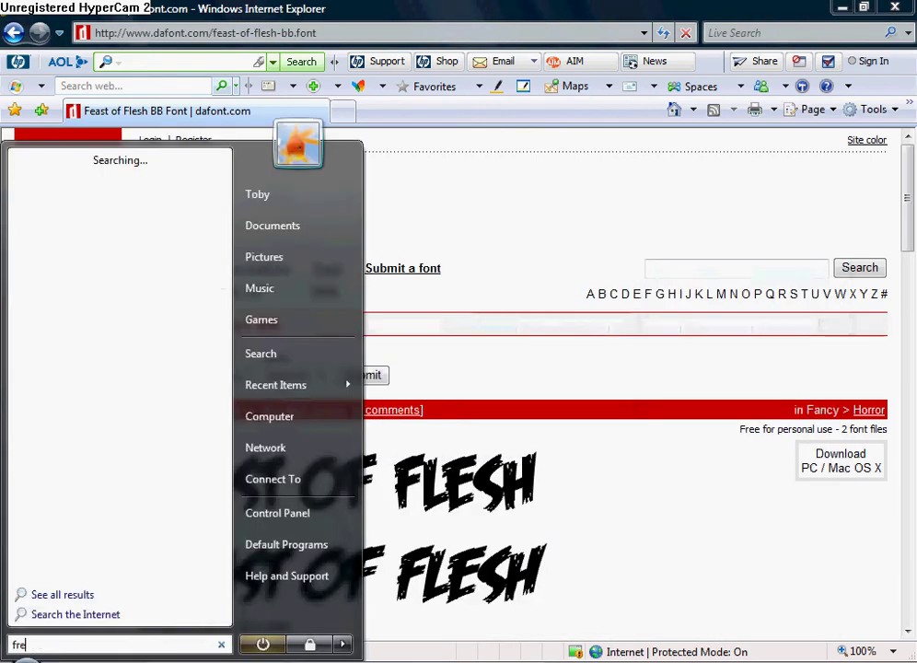
text(east)
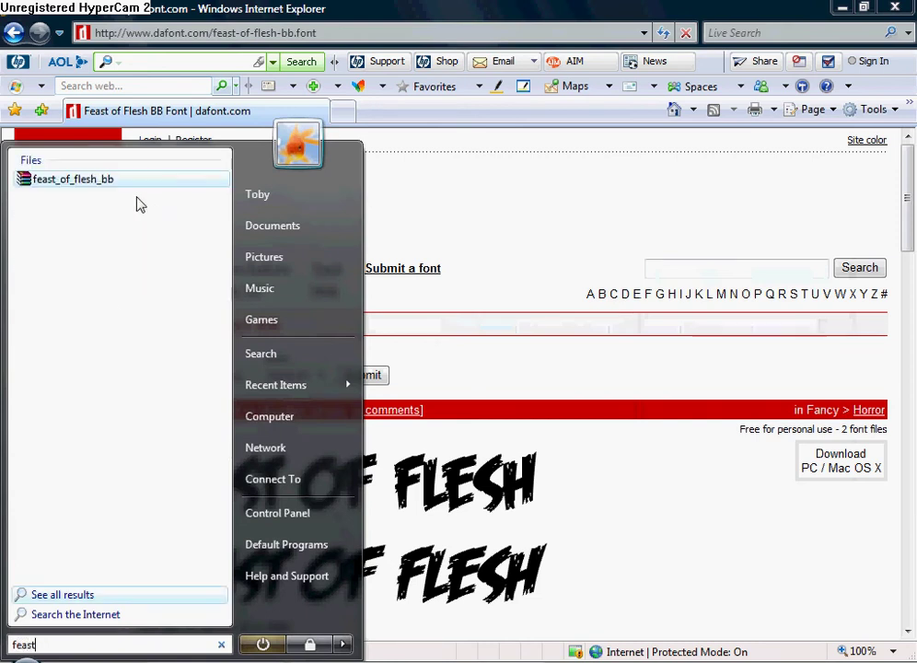
click(117, 180)
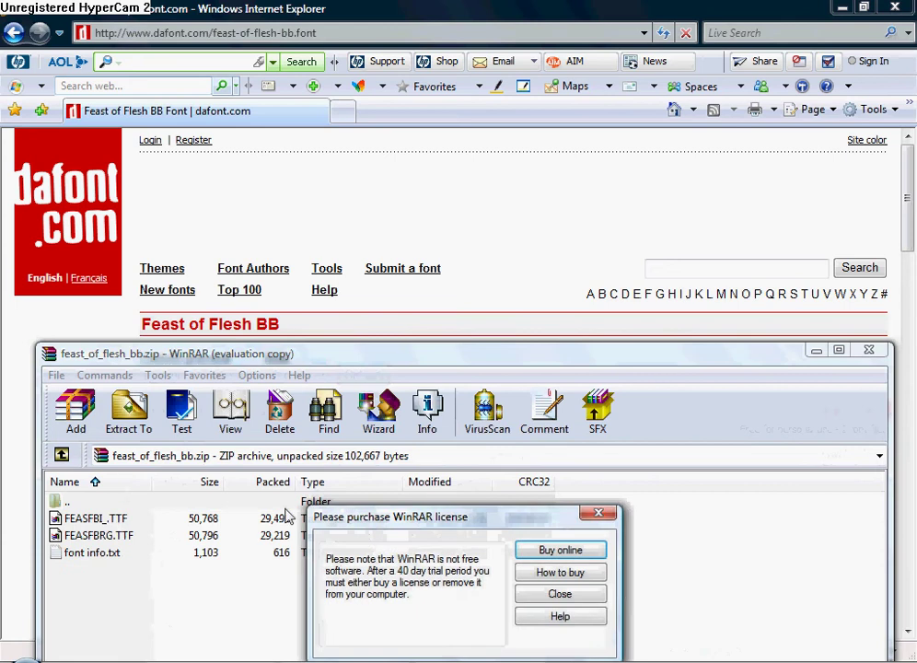
click(559, 594)
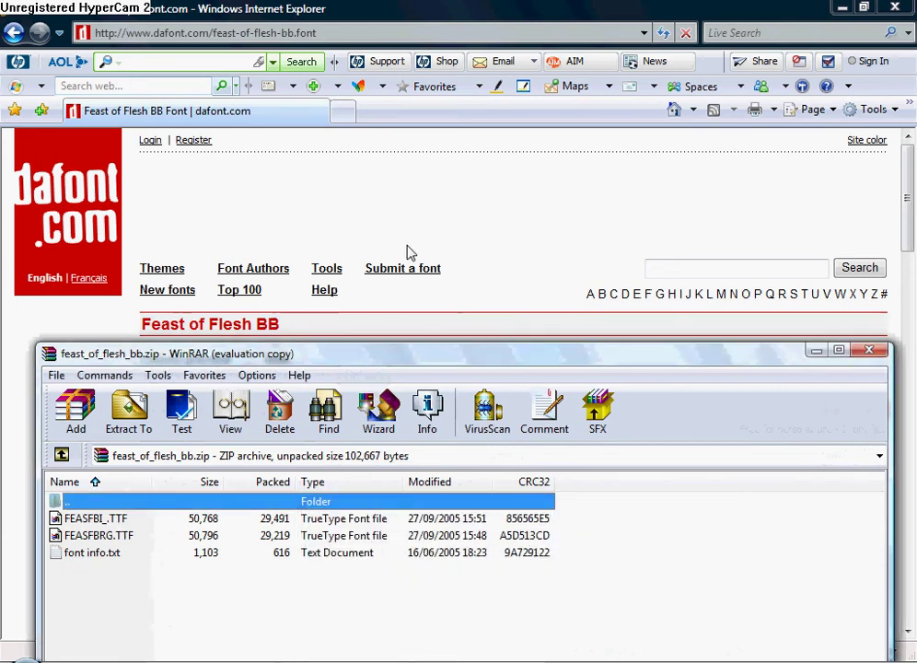
drag(333, 368, 332, 253)
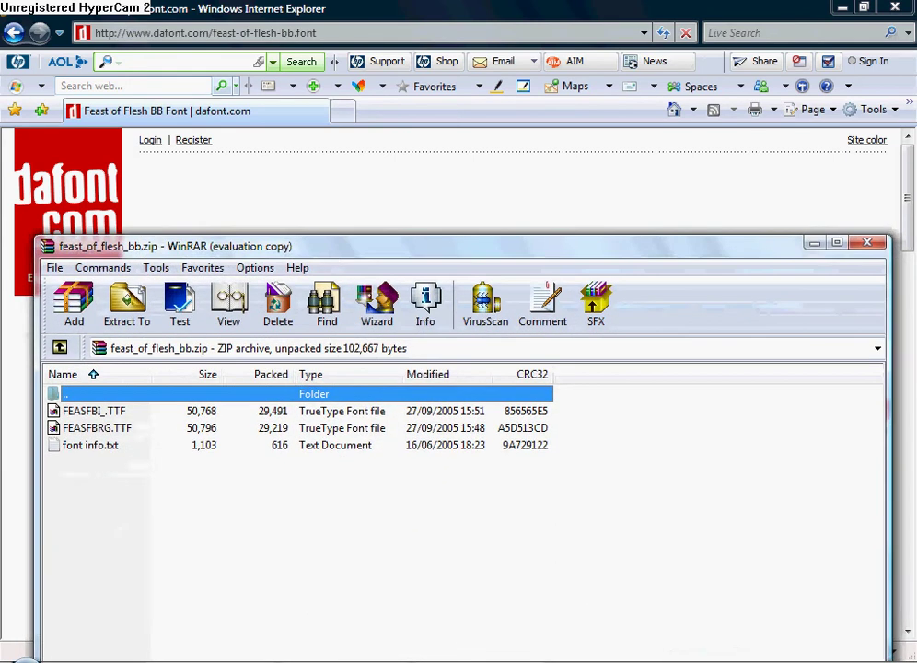
Step: Browse from Computer into C:\Program Files\Adobe
key(super)
text(font)
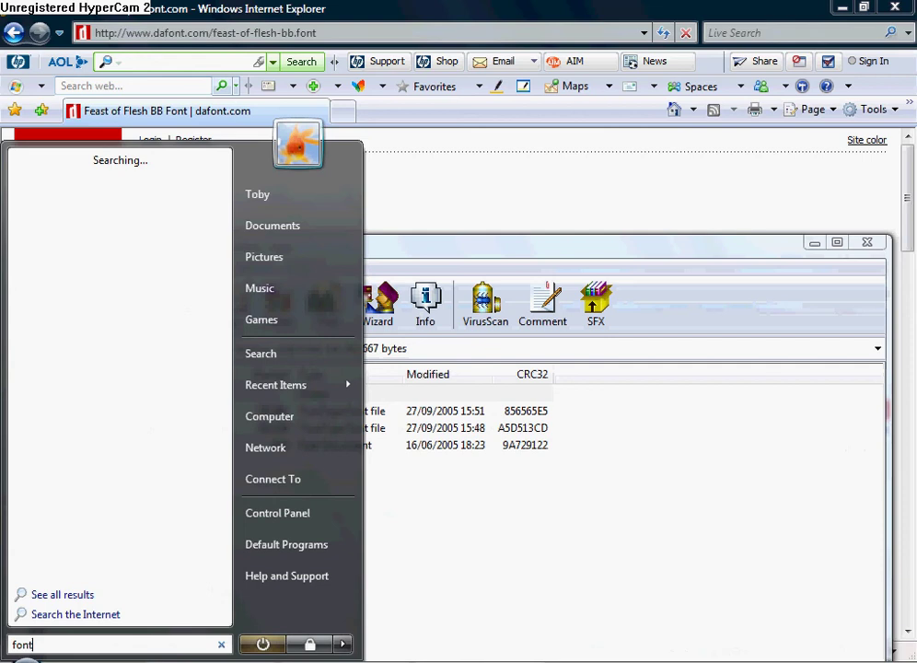
click(274, 417)
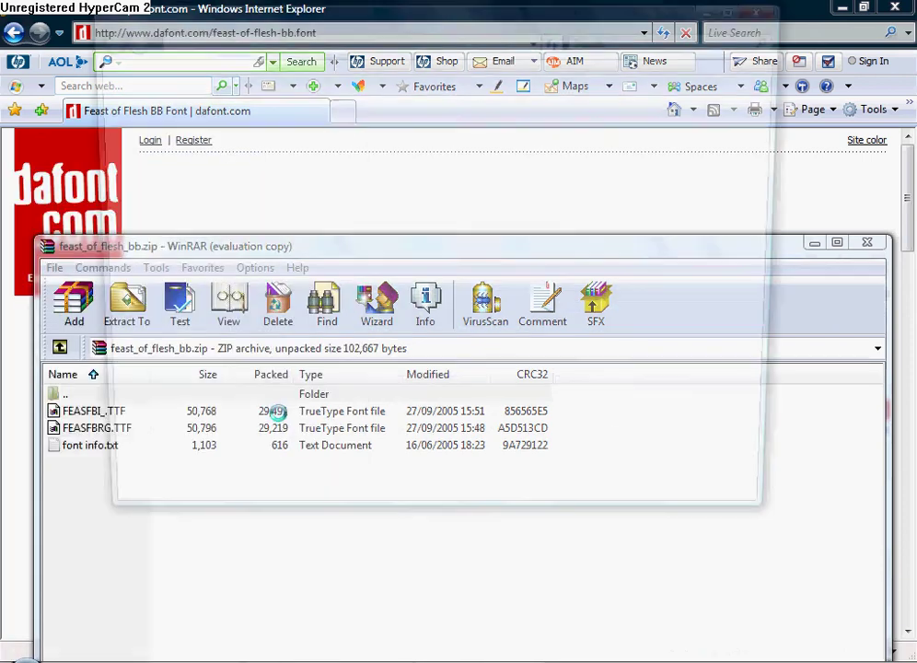
double_click(285, 136)
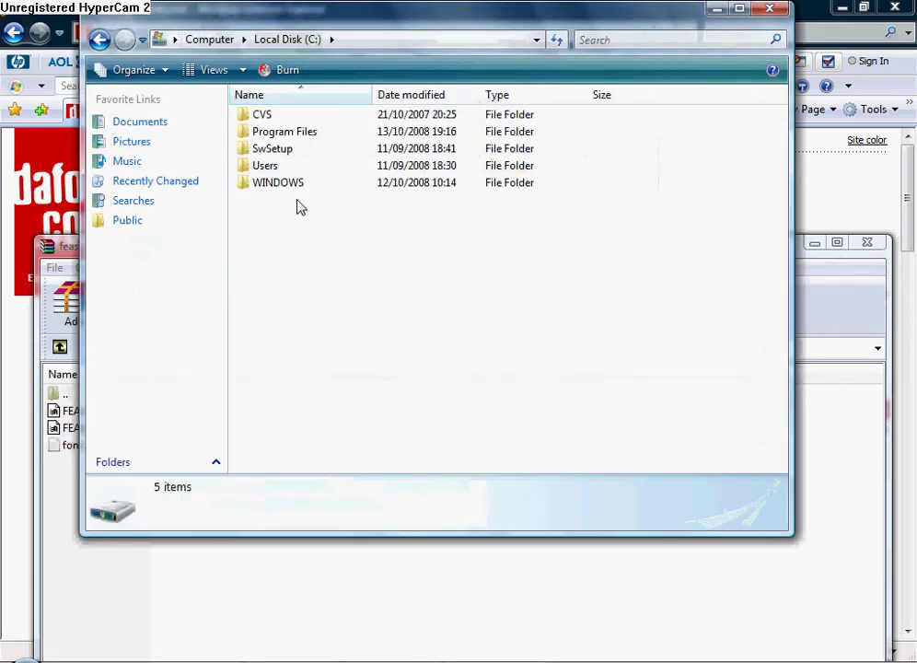
double_click(286, 135)
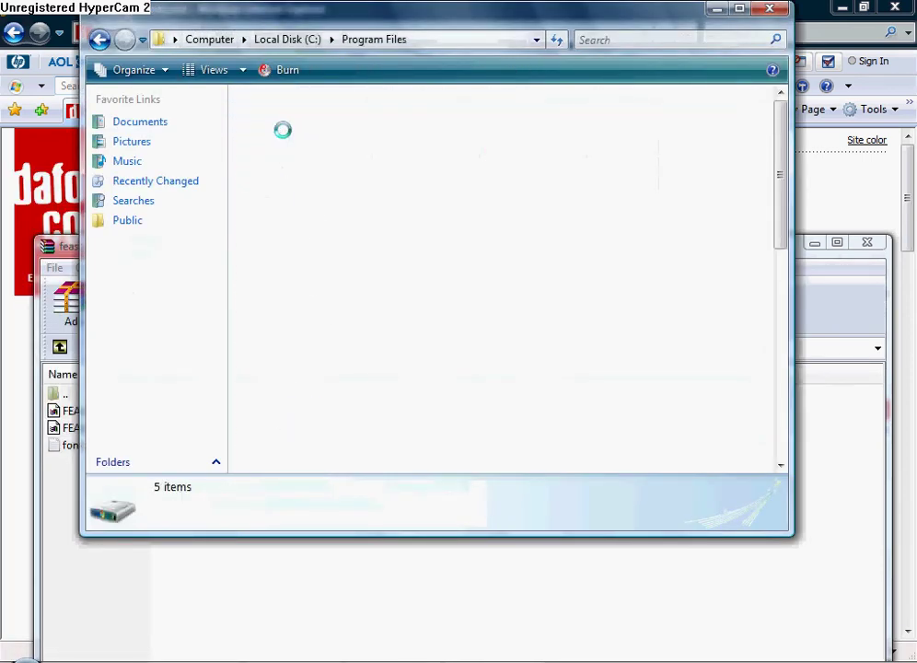
double_click(269, 132)
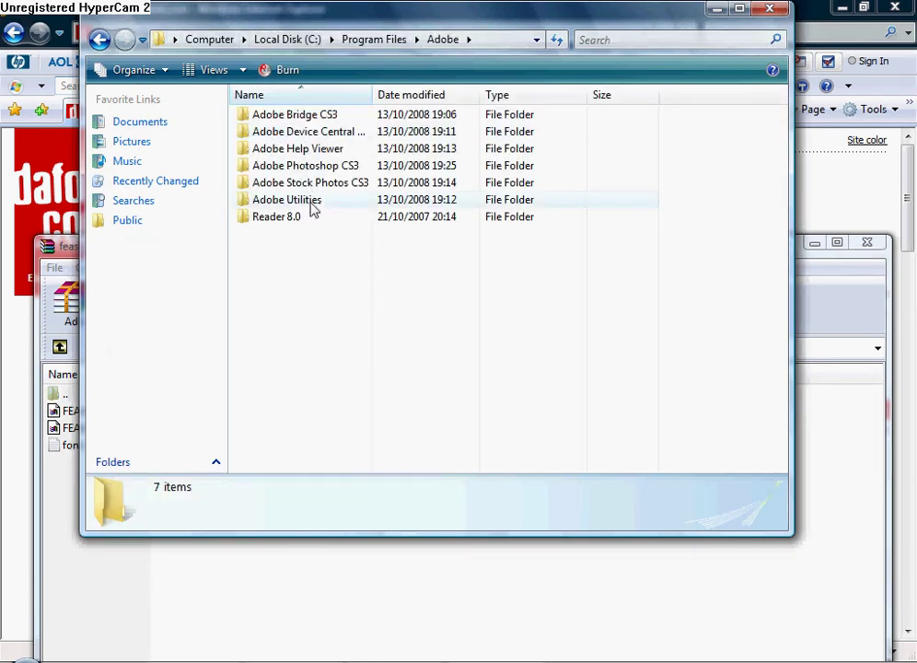
Step: Open Photoshop CS3's Presets\Tools folder, then close the Explorer window
double_click(323, 168)
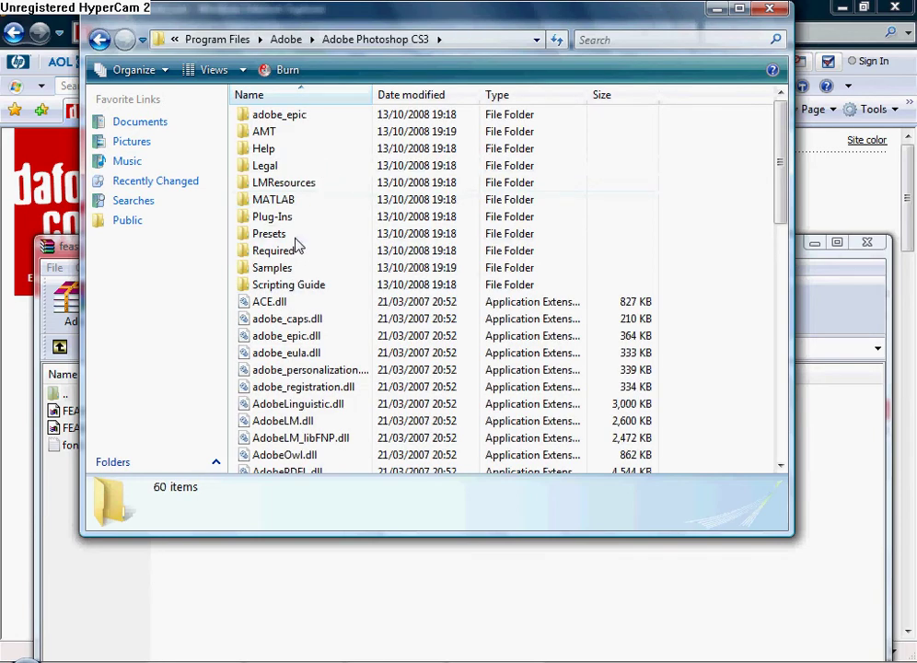
double_click(295, 236)
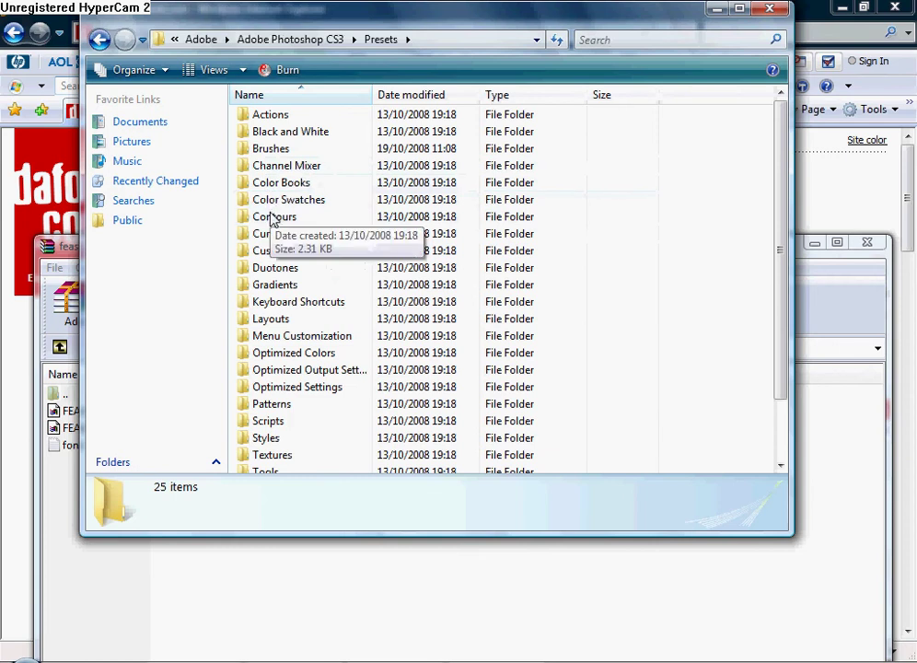
key(t)
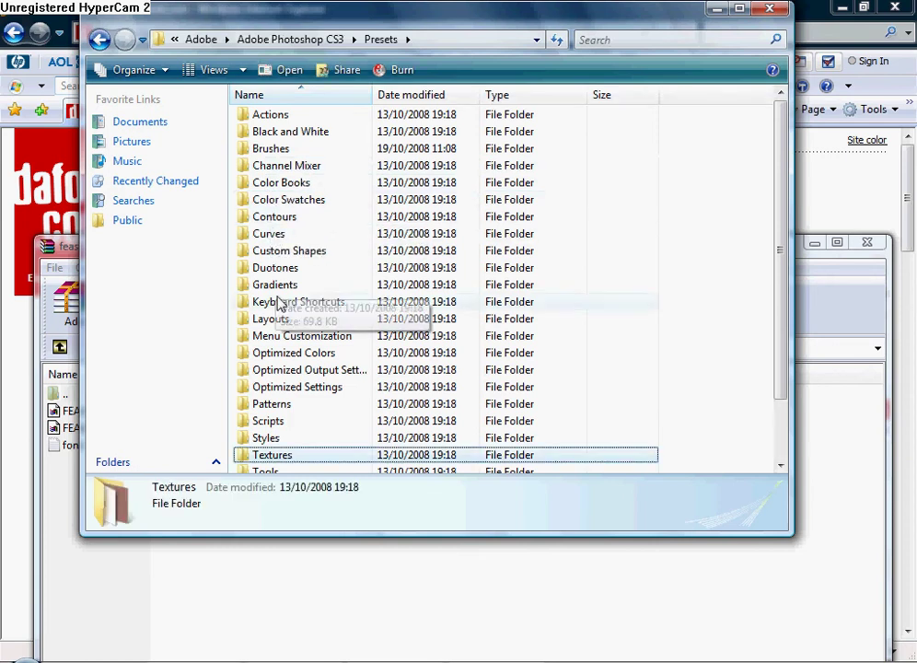
key(t)
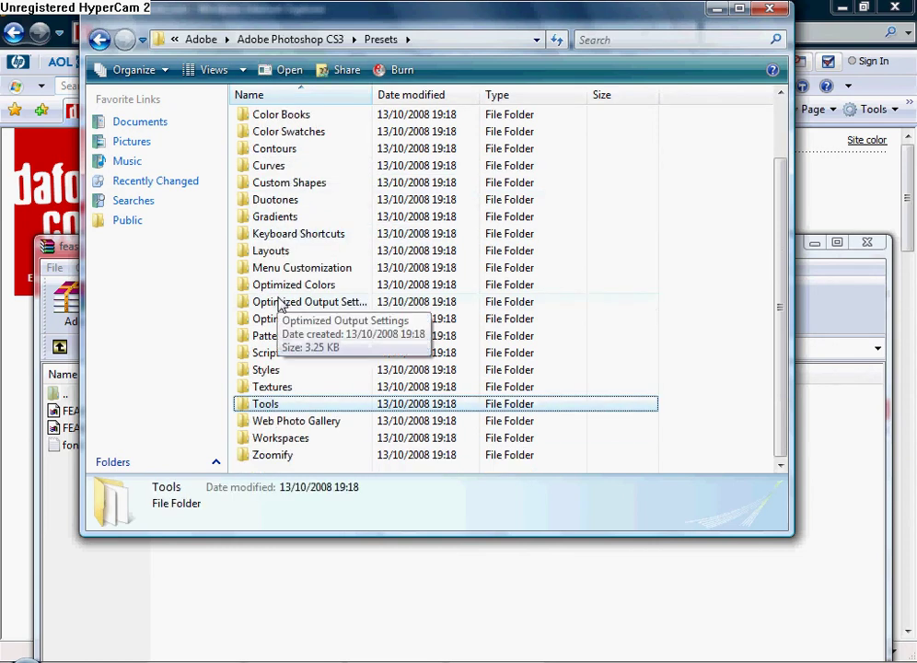
key(t)
double_click(259, 407)
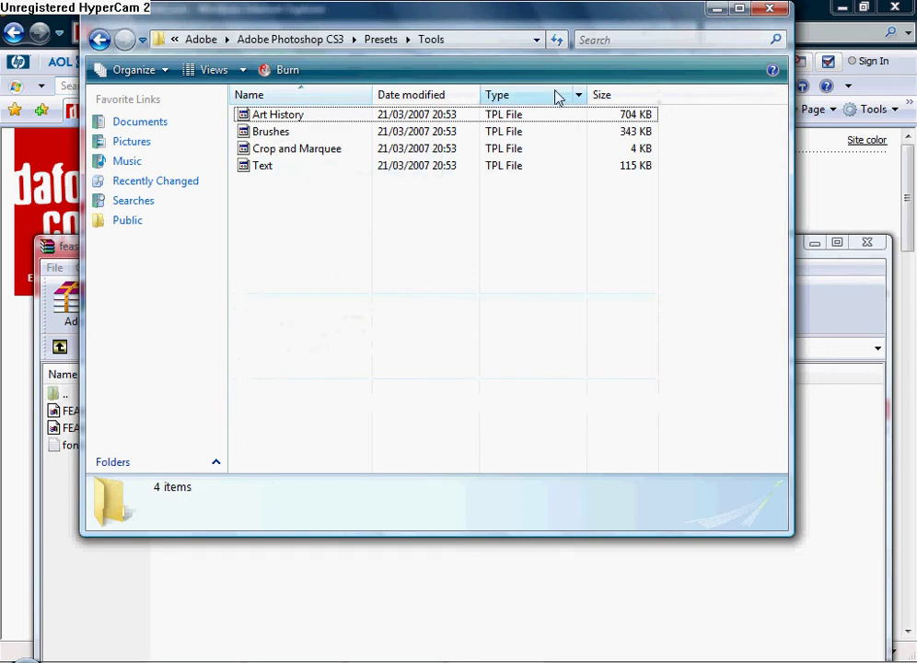
click(753, 16)
Step: Open the C:\WINDOWS\Fonts folder from a Start menu search
key(super)
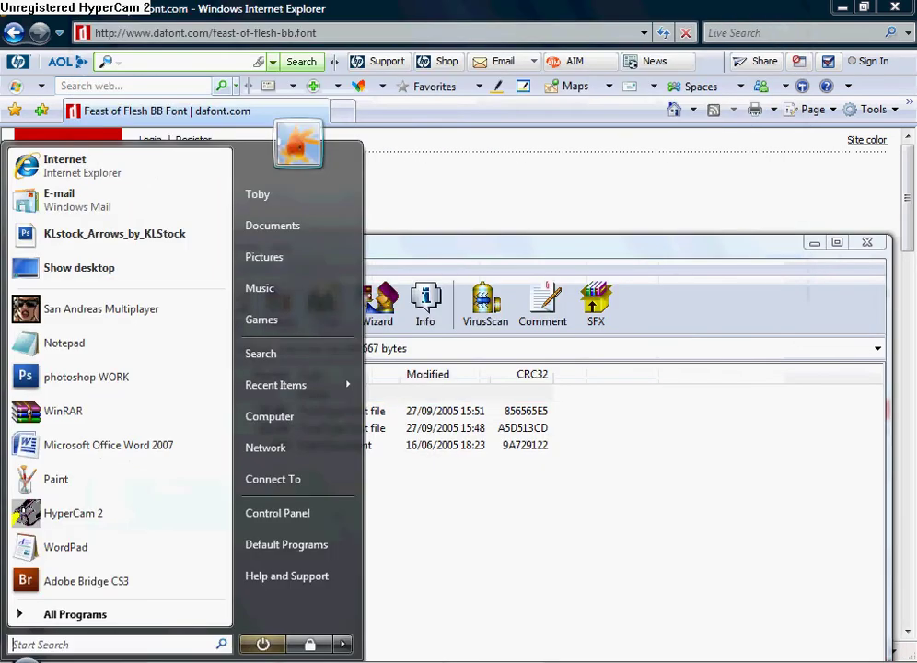
text(text)
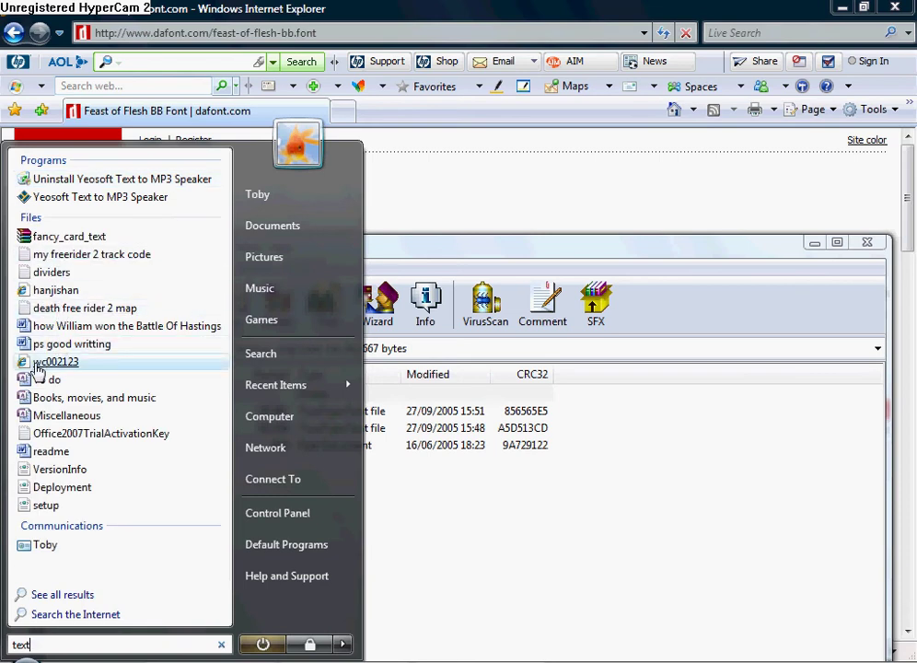
text(o)
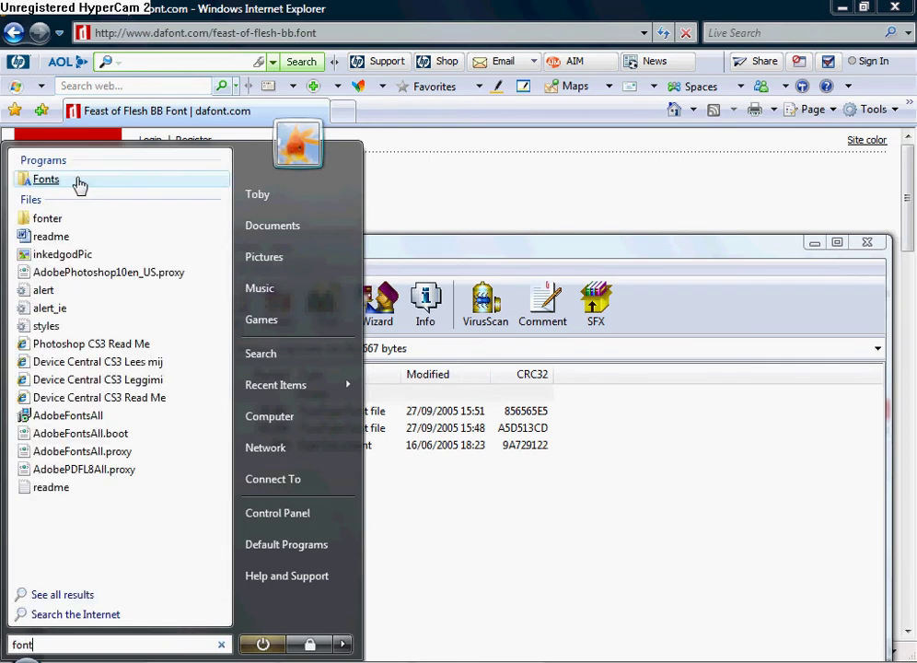
click(46, 180)
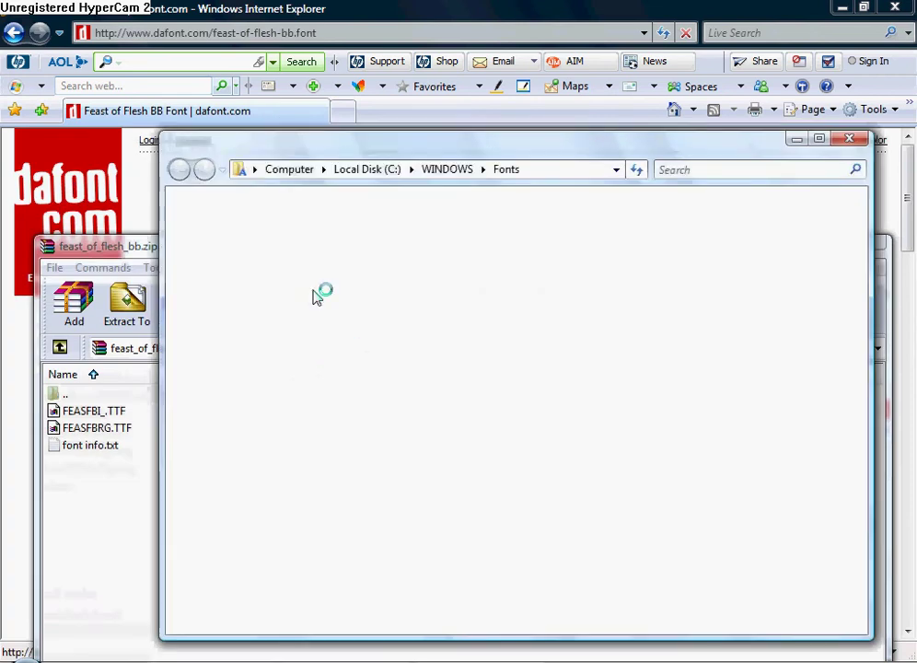
Step: Extract FEASFBRG, FEASFBI_ and font info to the Desktop, then close WinRAR
drag(324, 152, 493, 96)
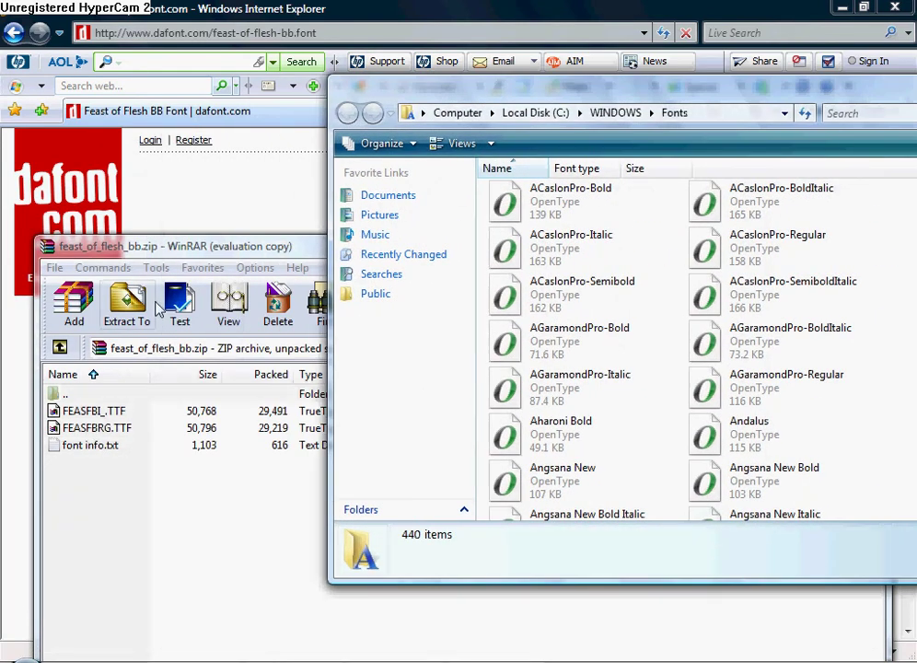
click(127, 306)
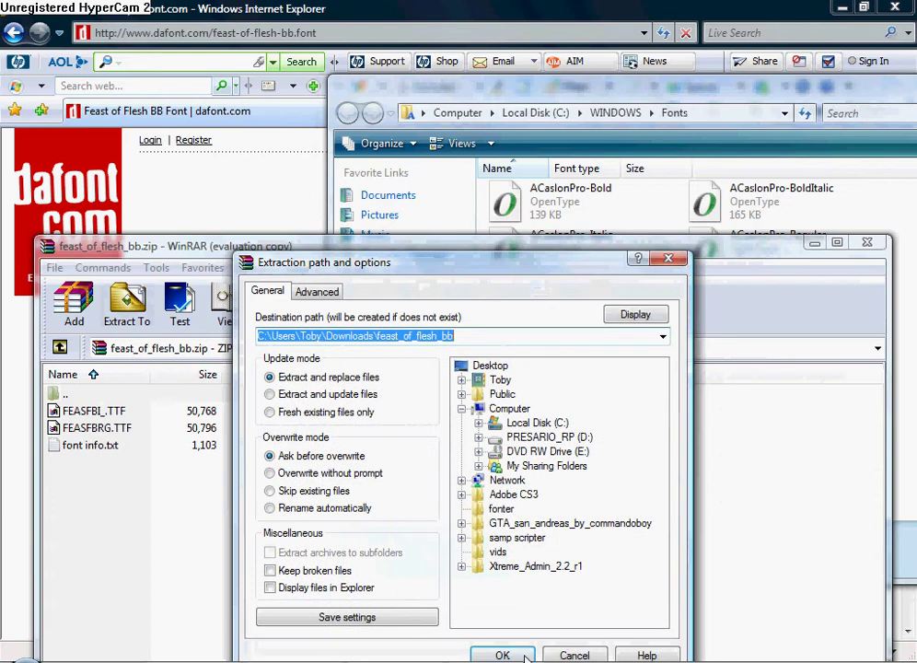
click(481, 365)
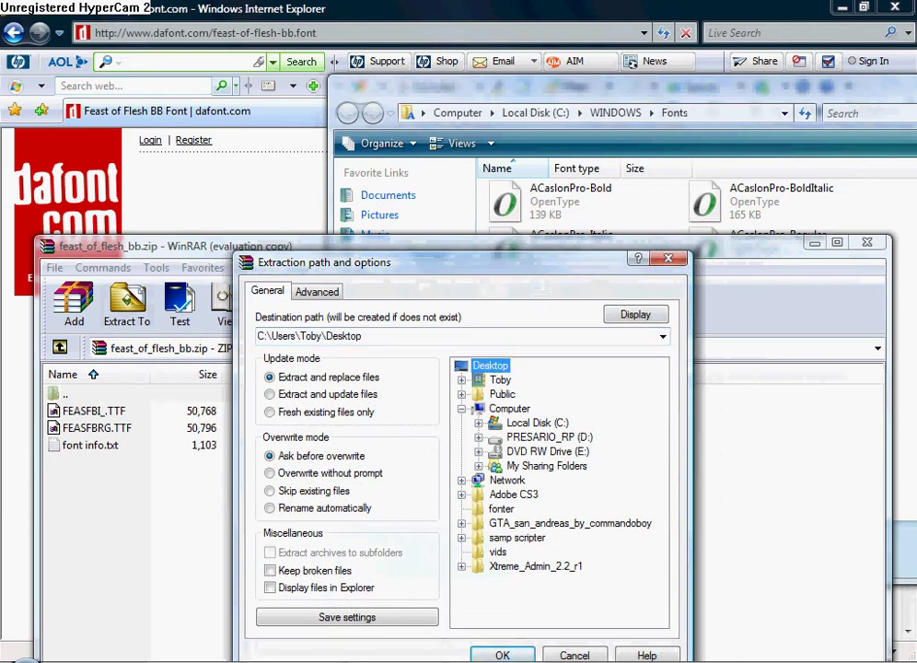
click(502, 653)
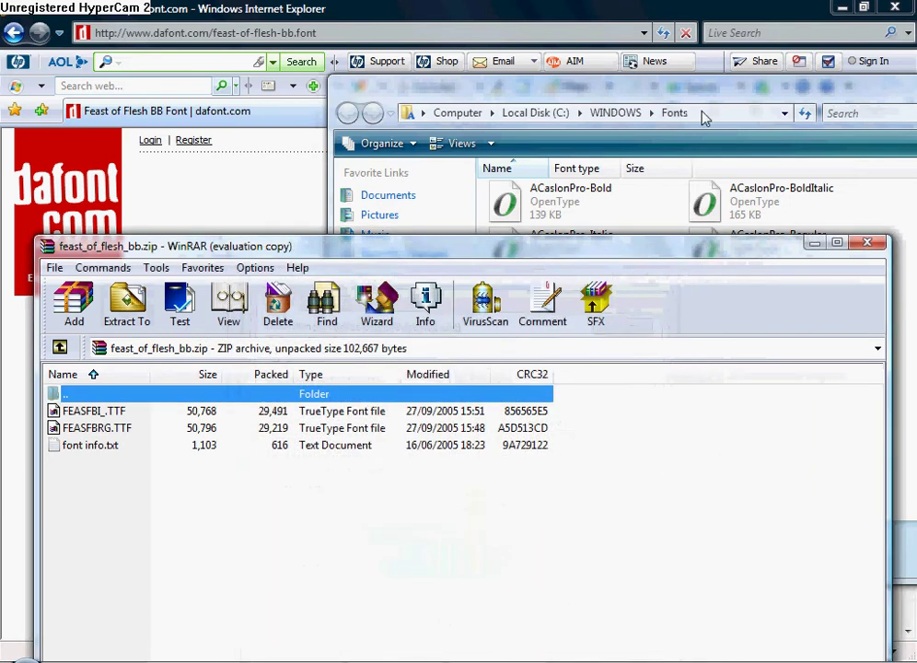
click(842, 8)
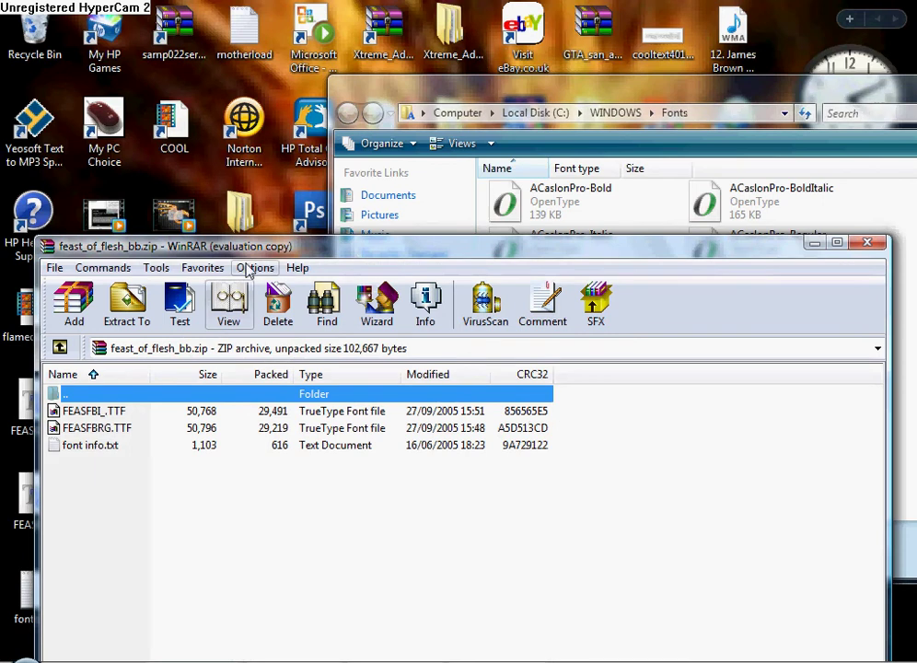
drag(255, 250, 294, 316)
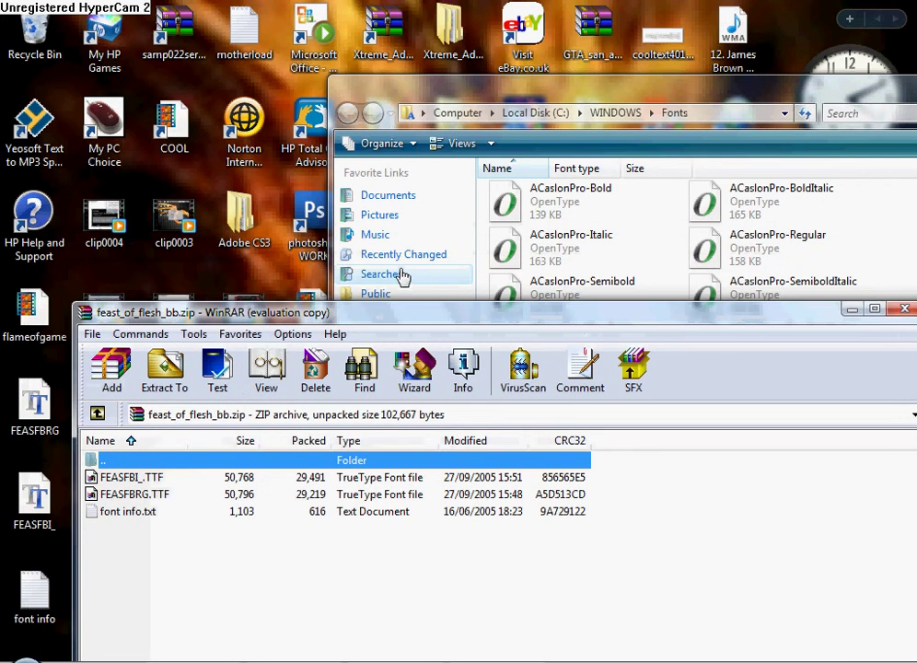
click(903, 308)
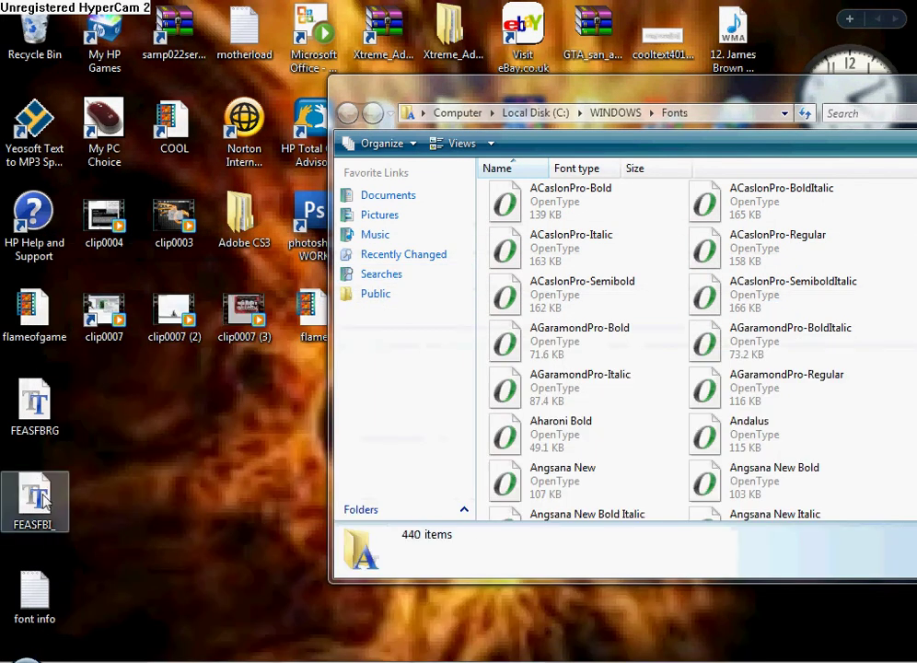
Step: Install FEASFBI_ and FEASFBRG by dropping them into the Fonts folder
drag(44, 502, 502, 243)
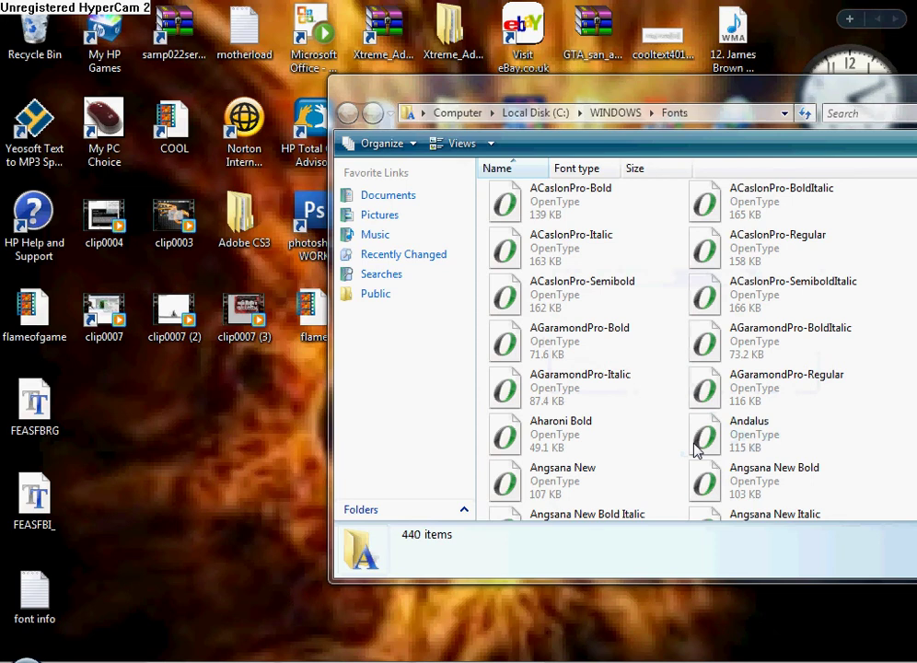
drag(78, 414, 457, 293)
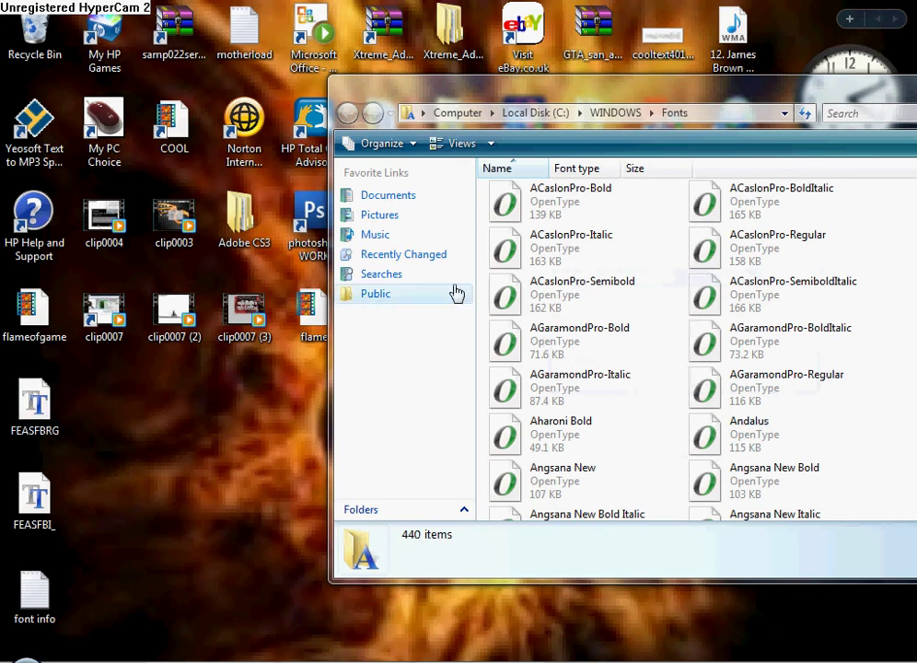
drag(14, 414, 518, 391)
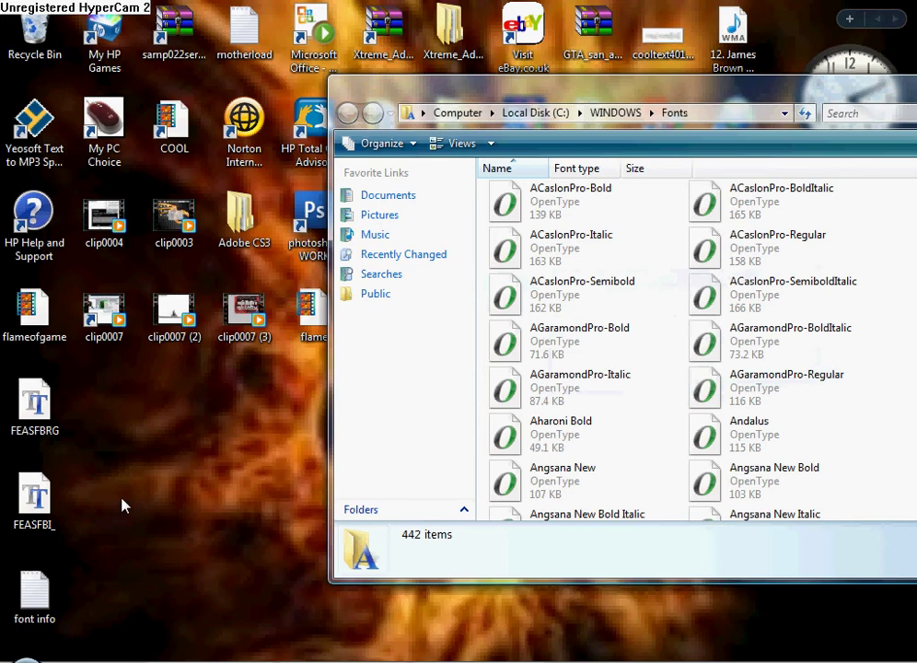
Step: Move both font files and font info from the desktop into the fonter folder
drag(139, 579, 37, 405)
click(168, 577)
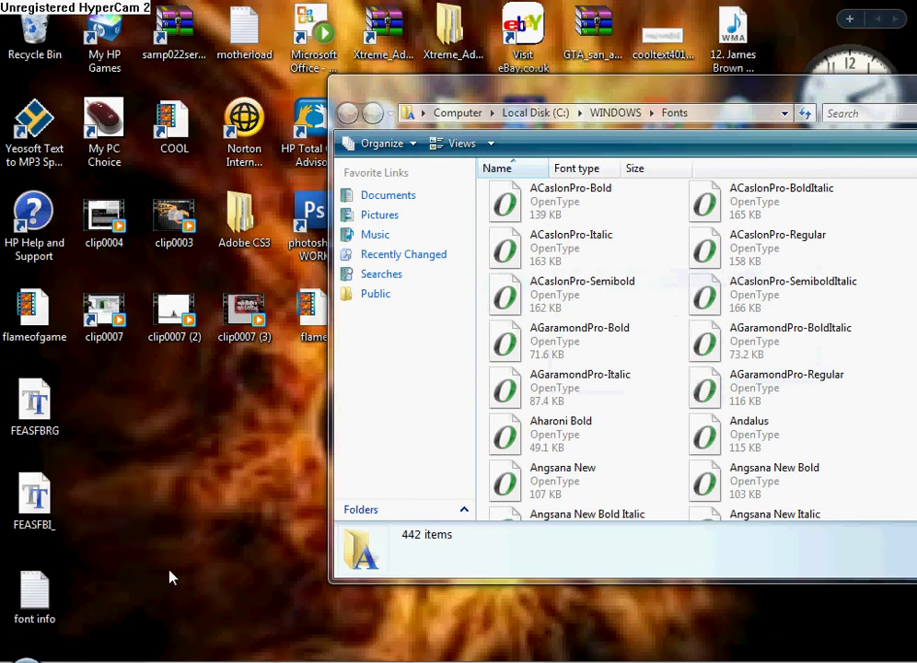
drag(120, 293, 276, 350)
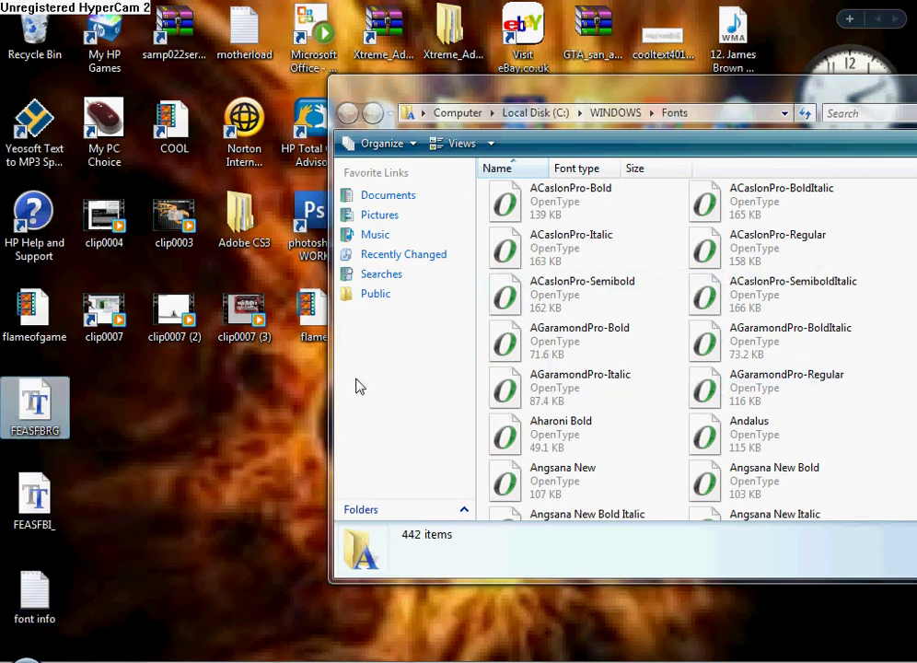
drag(539, 90, 688, 114)
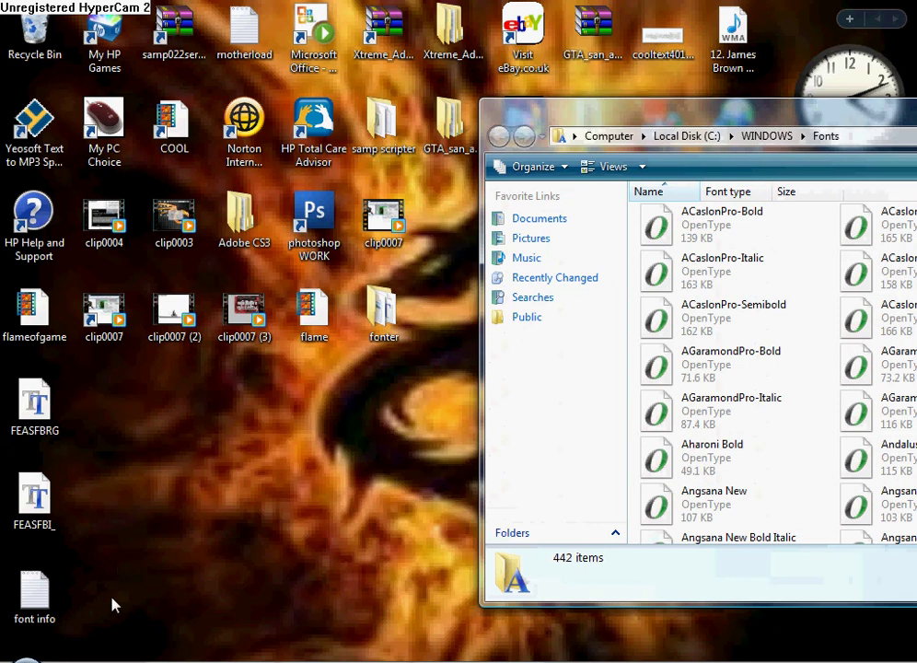
drag(112, 605, 2, 357)
drag(56, 497, 384, 313)
Step: Launch Photoshop CS3, open %2Cjhcnfx.png from Pictures, and pick the Type tool
click(26, 658)
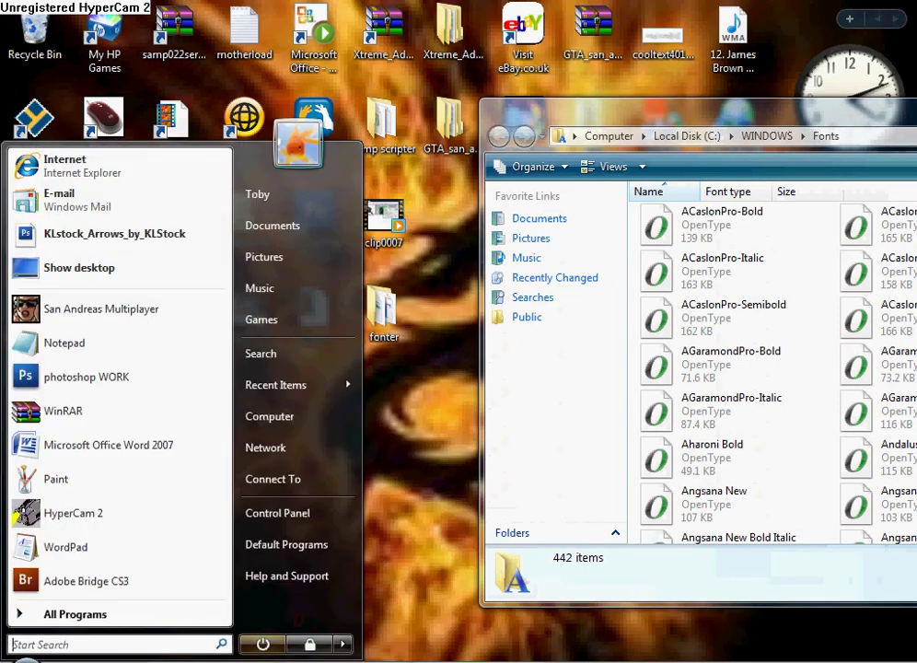
click(62, 378)
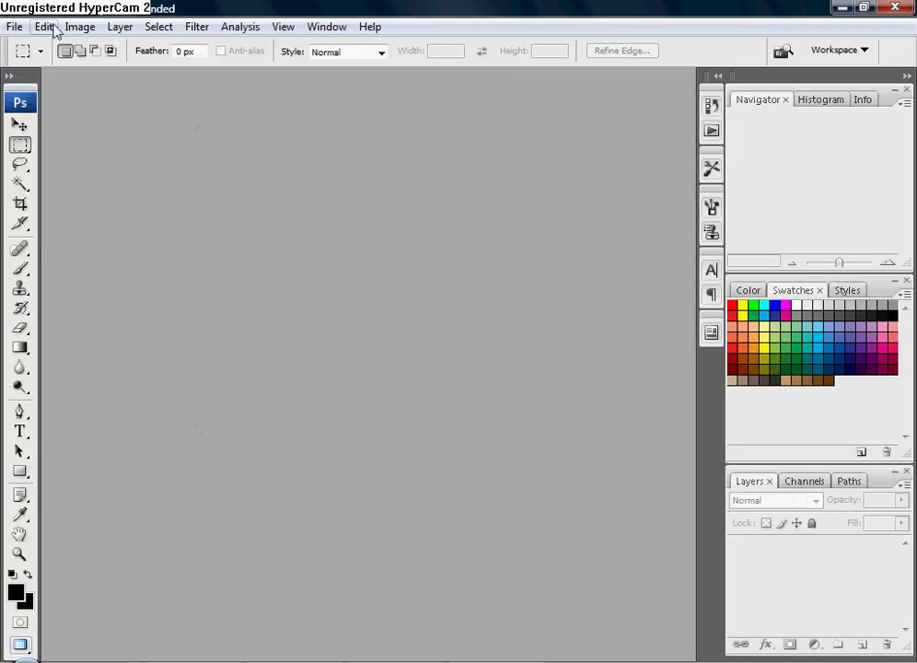
click(17, 26)
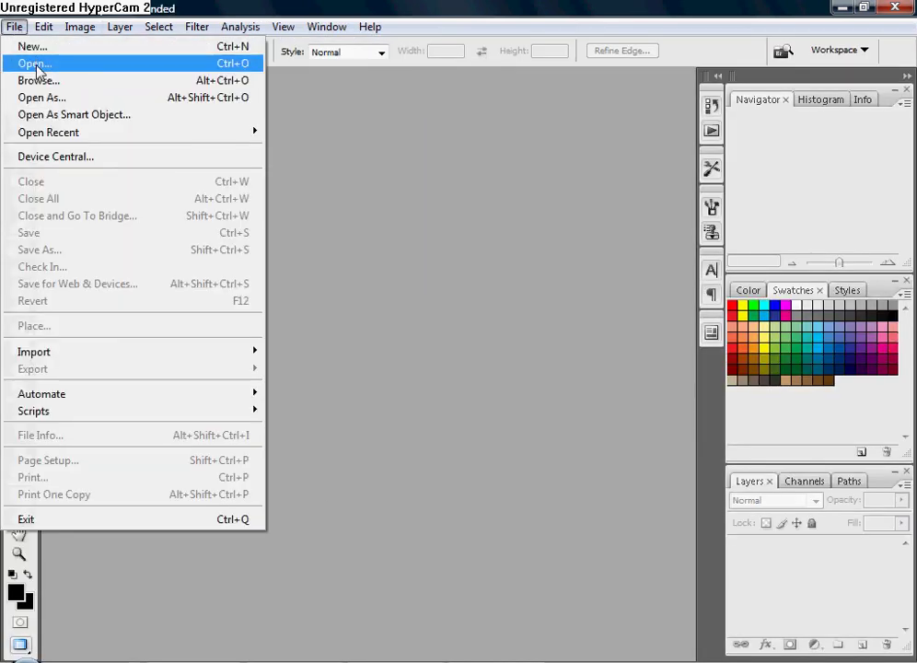
click(31, 63)
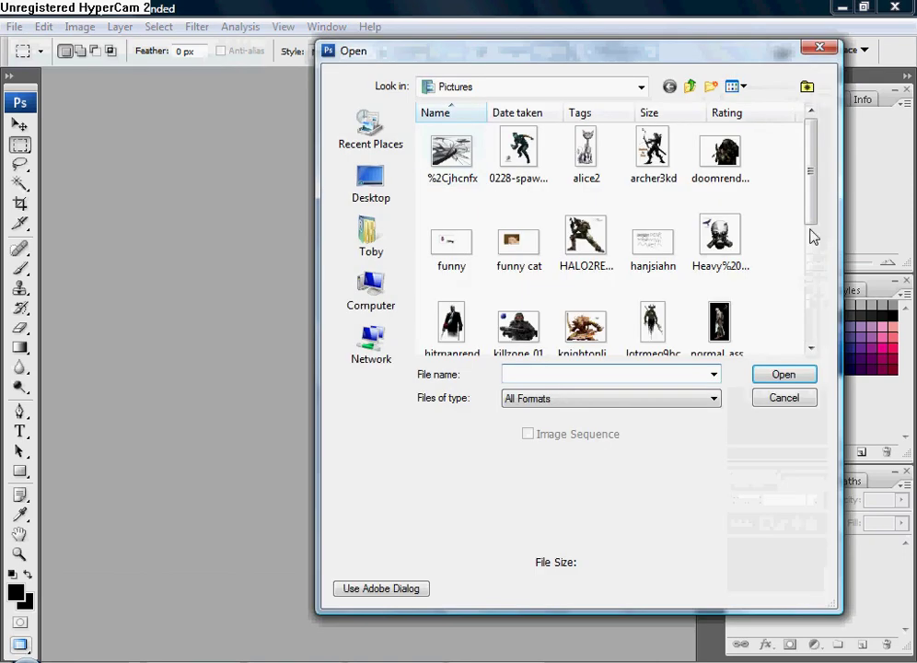
click(456, 152)
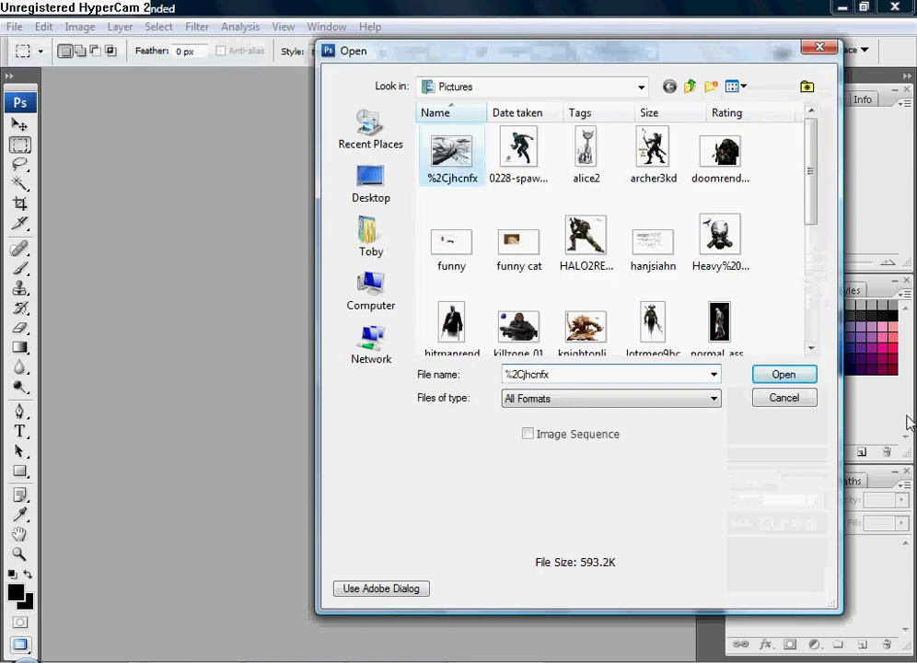
click(783, 376)
click(20, 431)
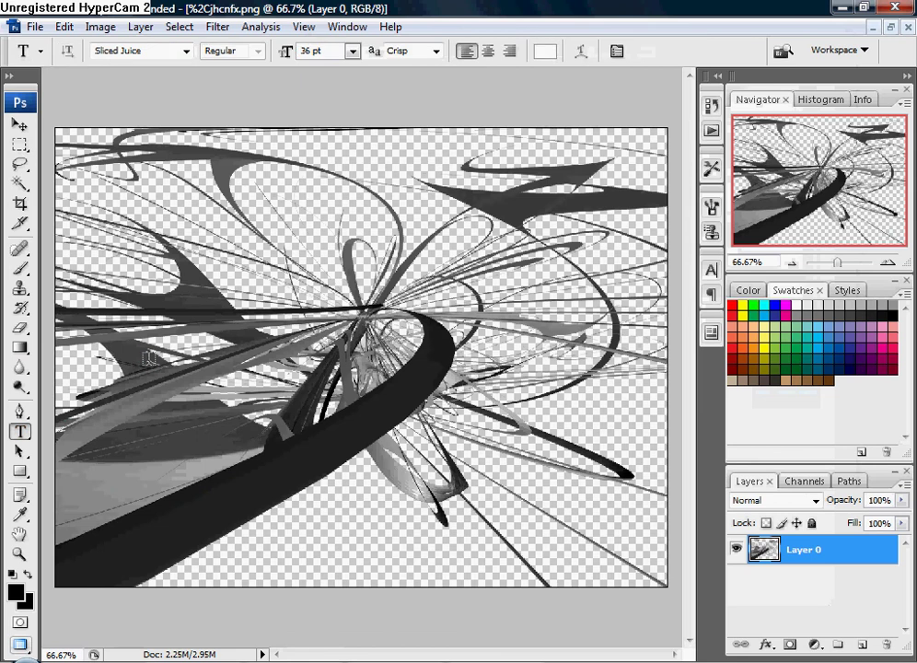
Step: Start a text layer on the image and minimize Photoshop to show the desktop
click(117, 279)
key(super)
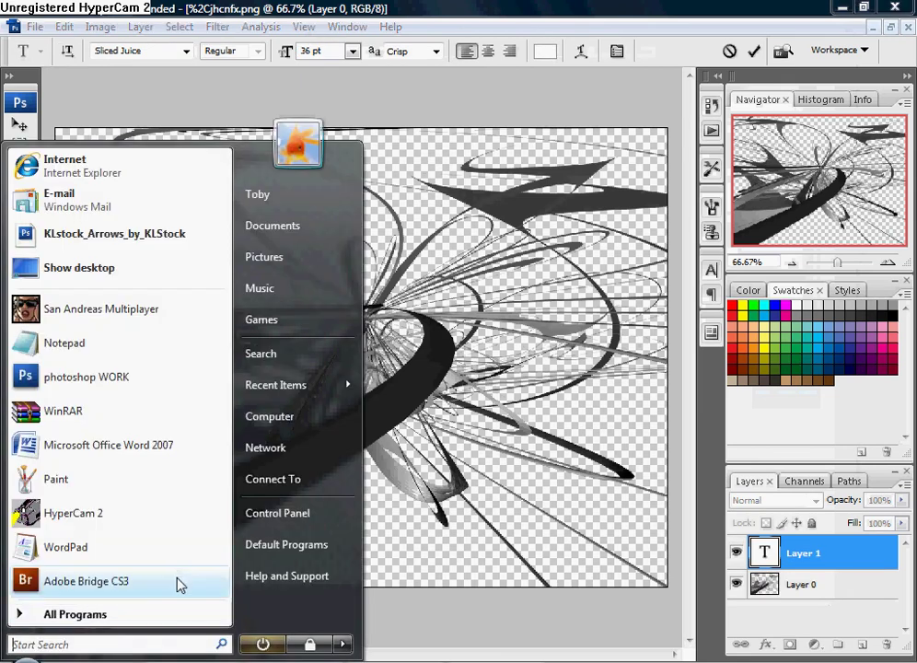
click(843, 9)
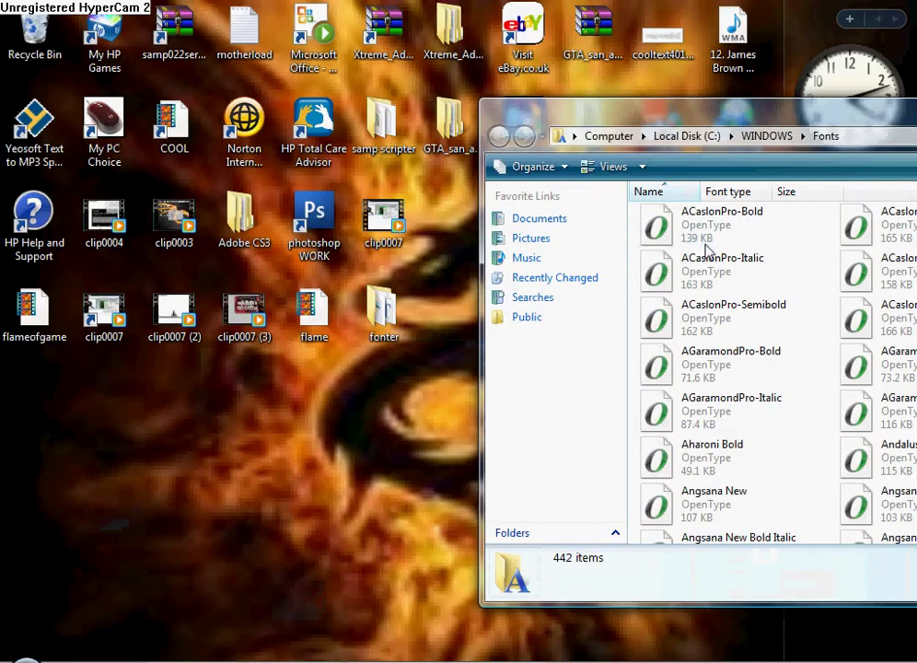
Step: Open the desktop fonter folder, then close it and the Fonts folder window
click(391, 332)
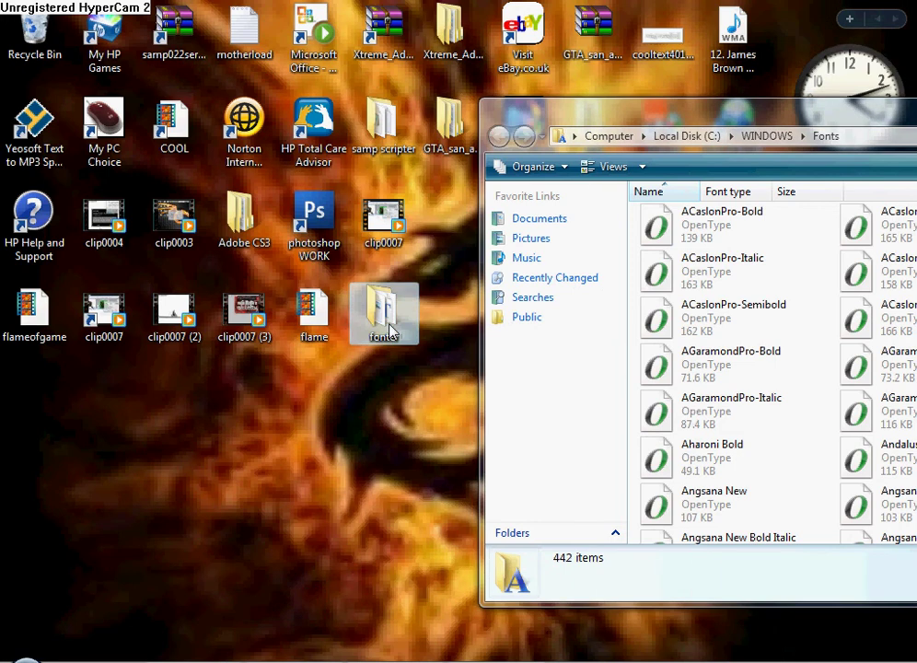
double_click(390, 332)
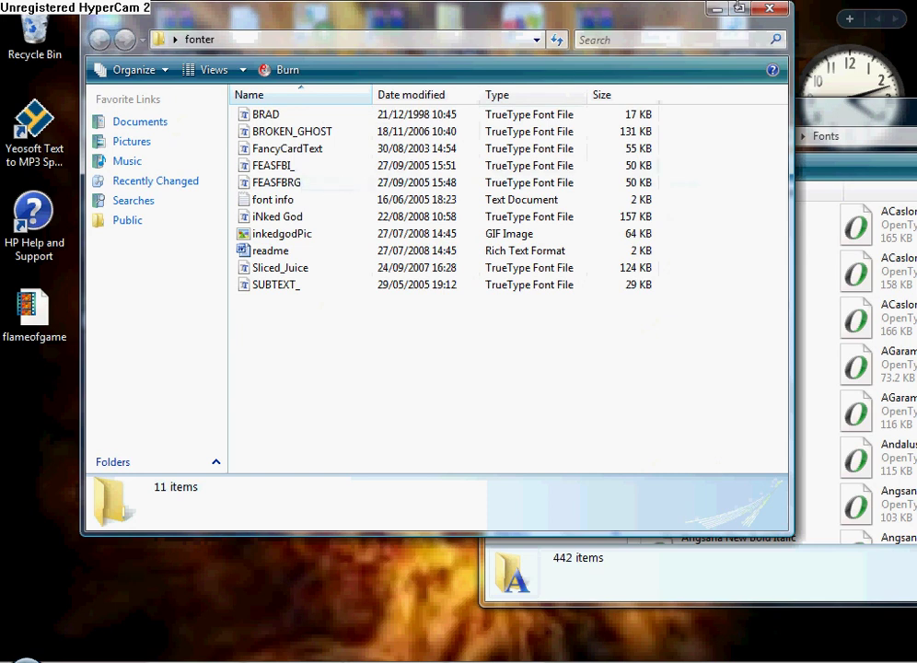
click(769, 8)
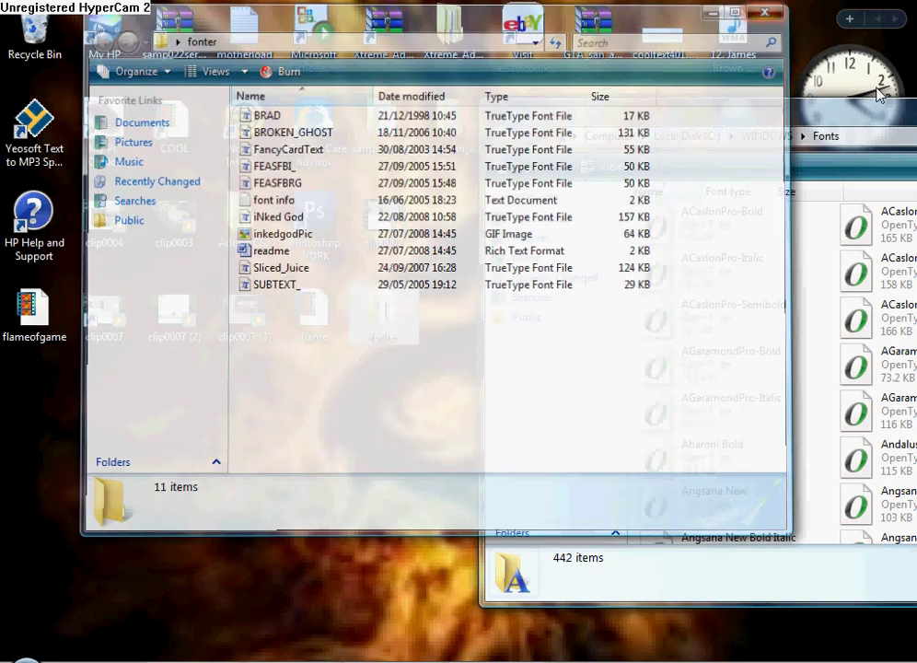
drag(890, 117, 632, 164)
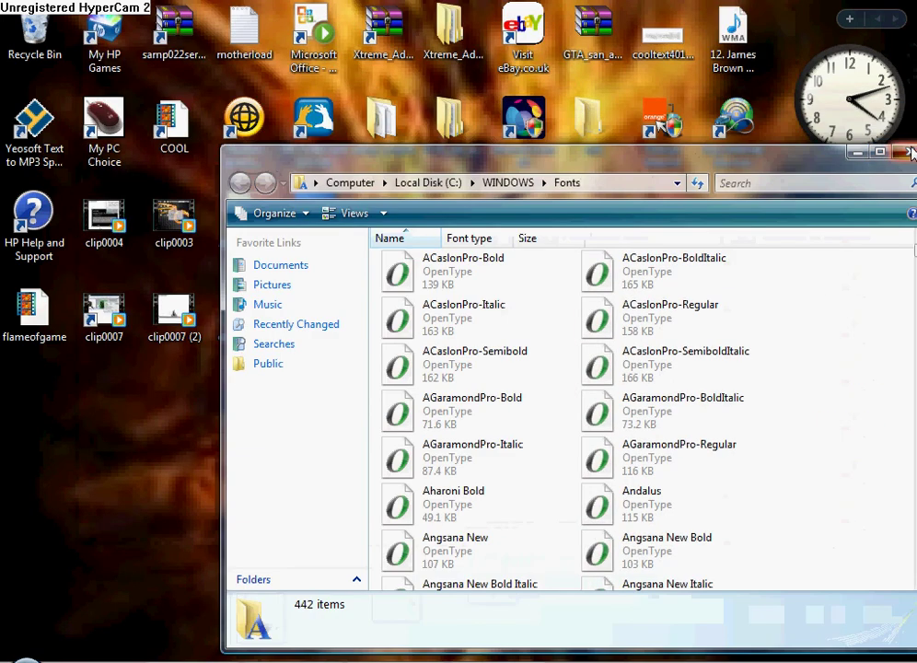
click(908, 151)
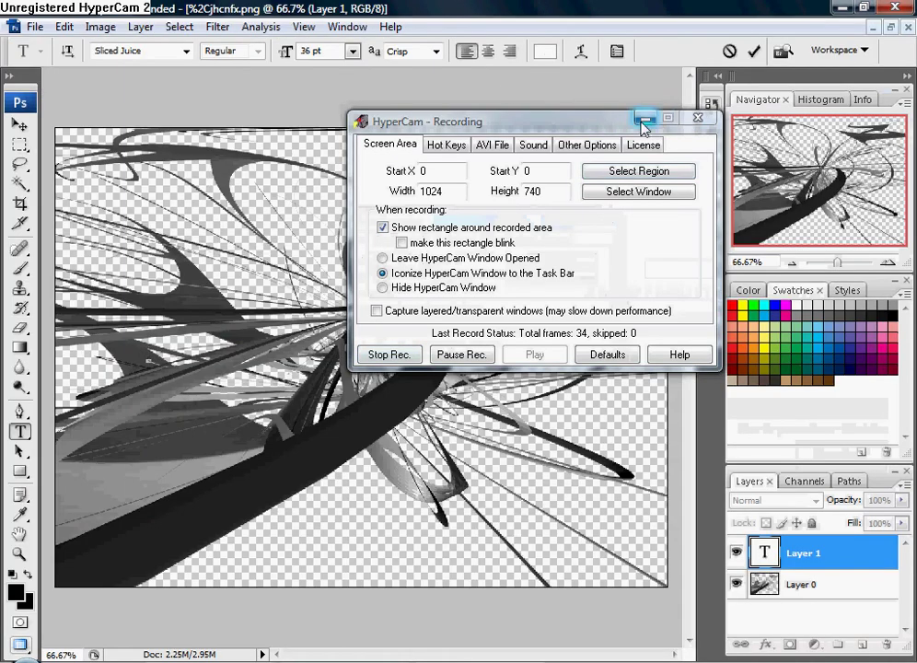
Step: Set the font family to Feast of Flesh BB and delete the stray test text
click(645, 119)
click(35, 27)
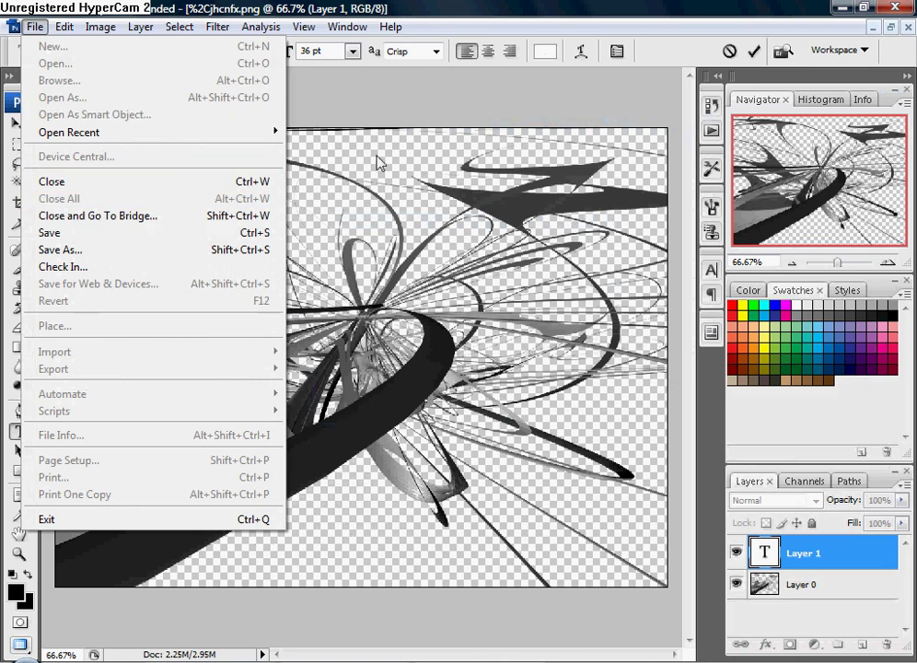
click(313, 122)
click(162, 51)
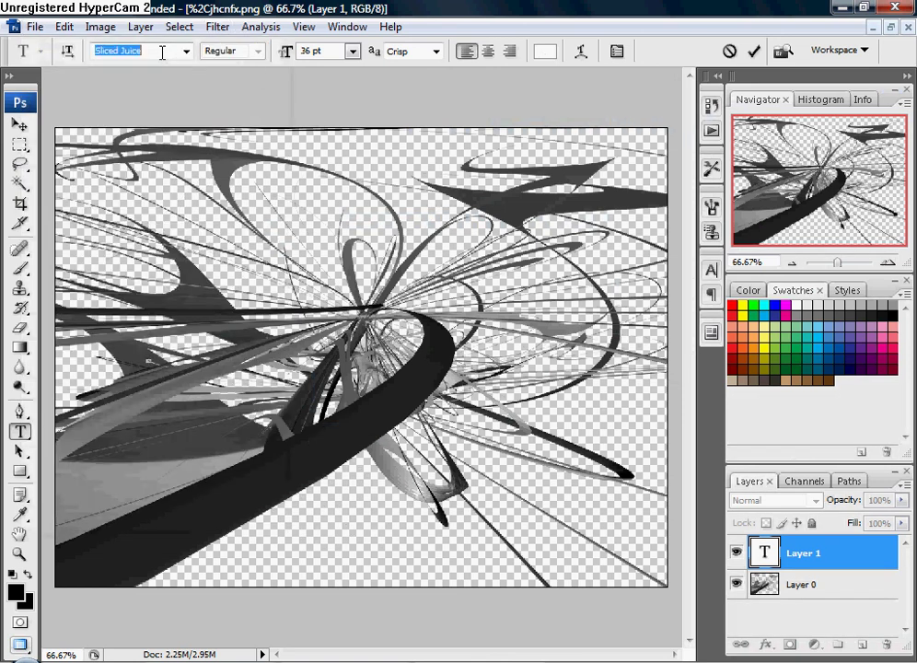
key(Up)
key(Up)
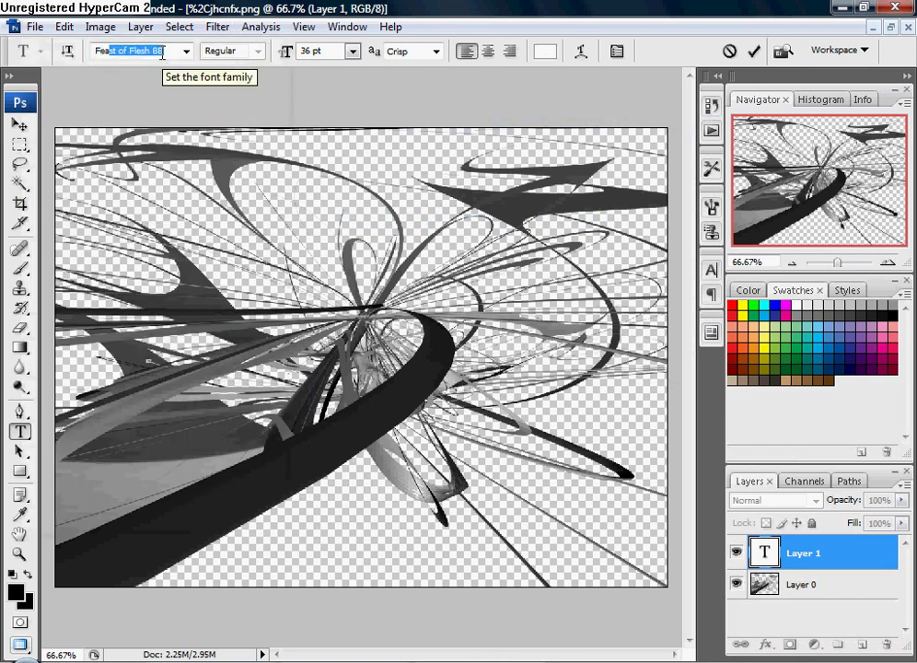
key(Return)
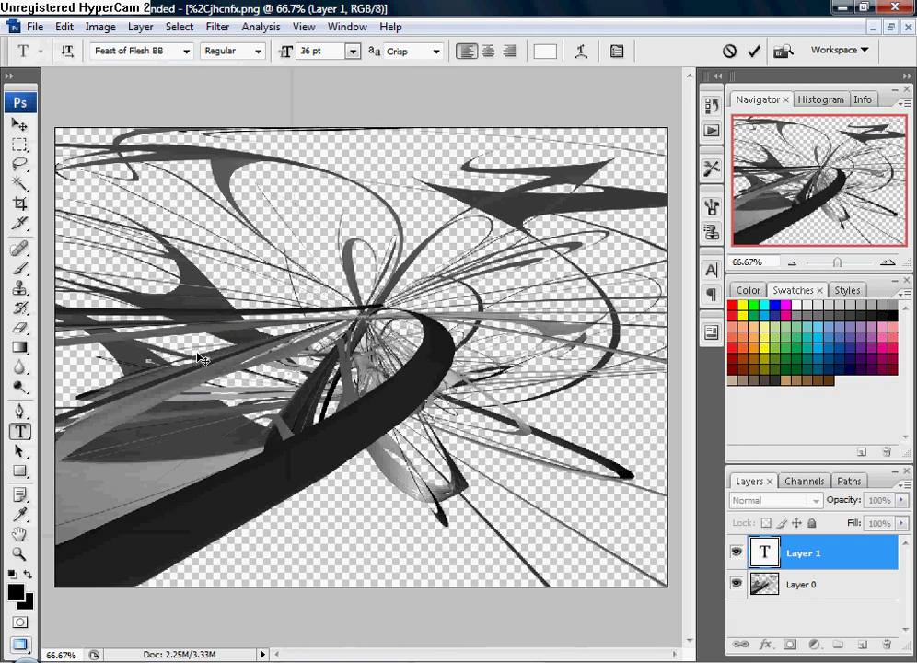
key(BackSpace)
key(BackSpace)
Step: Type 'THERE YOU GO' at 60 pt and select all of it
click(353, 50)
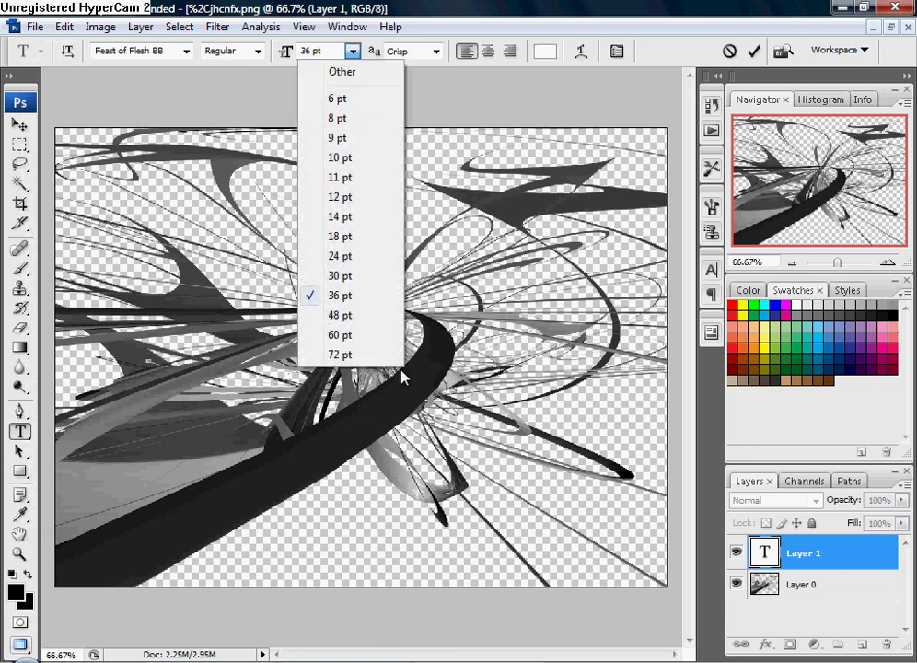
click(371, 346)
text(THER)
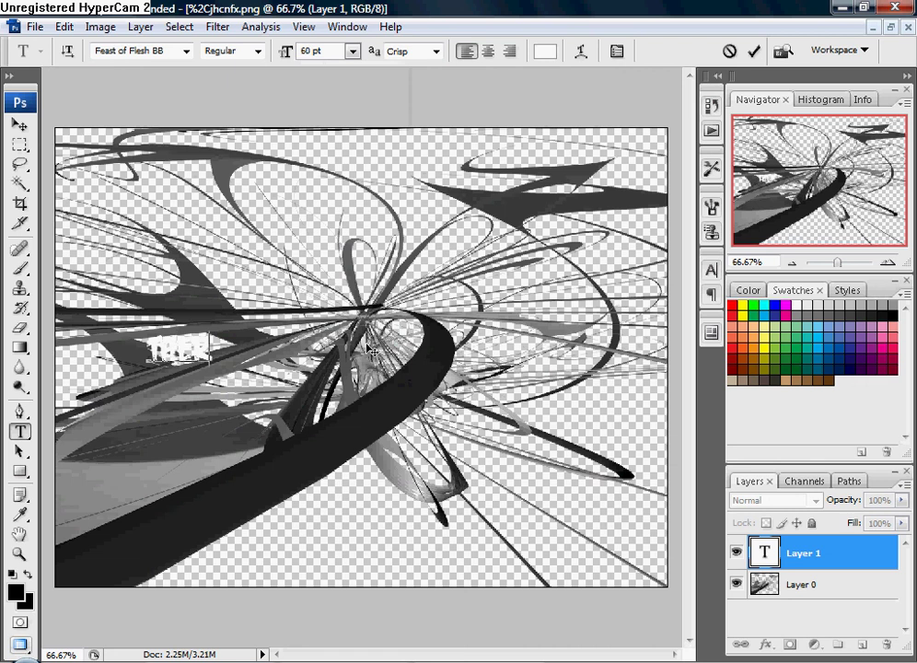
text(E YOU GO)
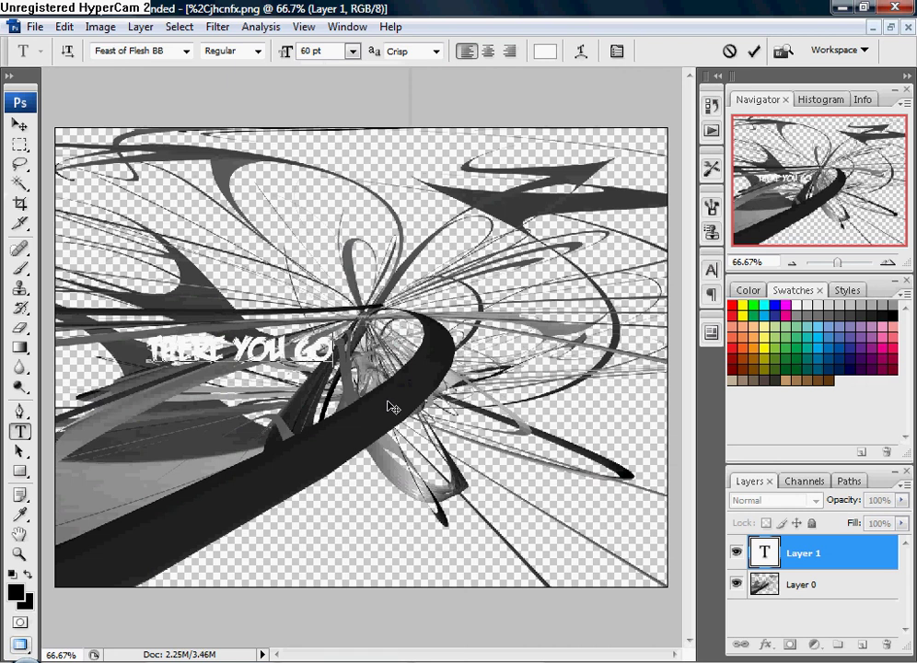
key(ctrl+a)
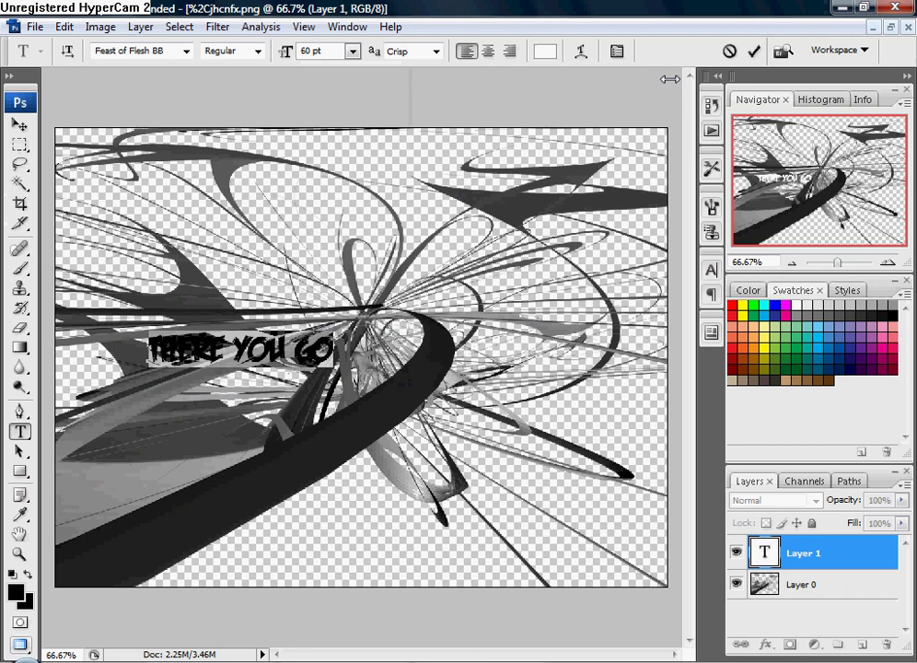
Step: Make the selected text pure red and commit it
click(544, 51)
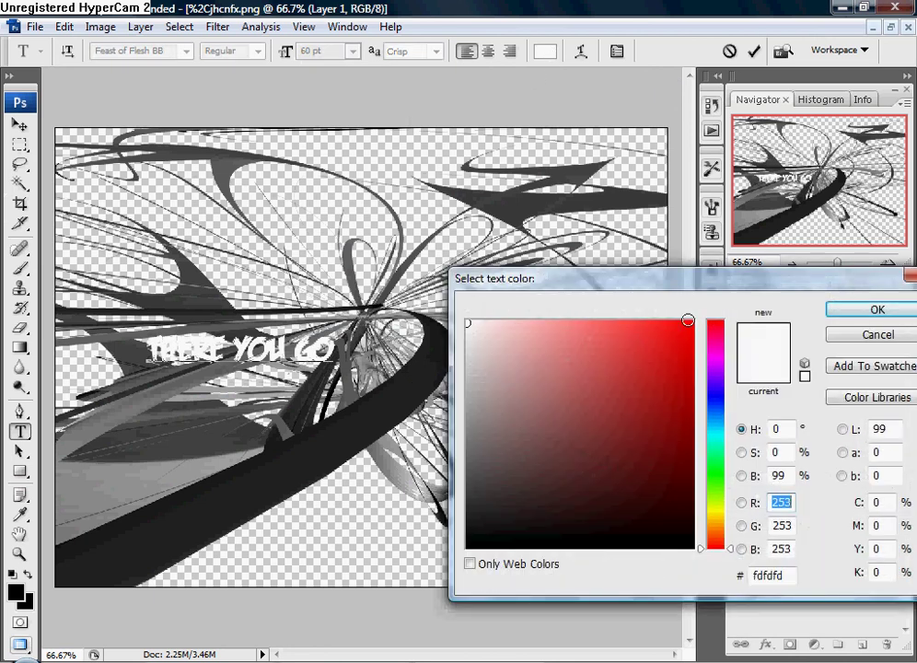
click(695, 323)
click(830, 309)
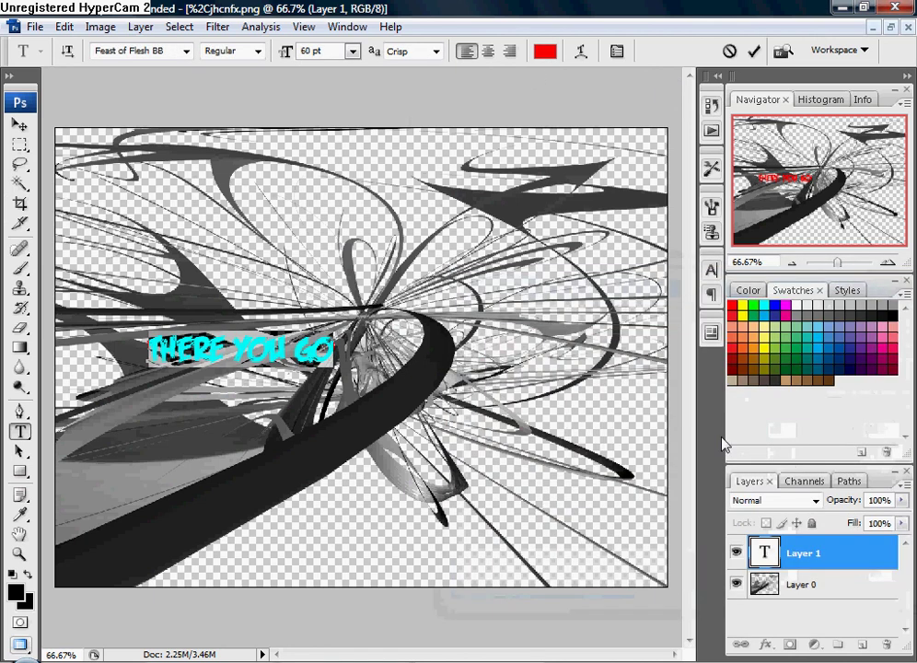
click(20, 122)
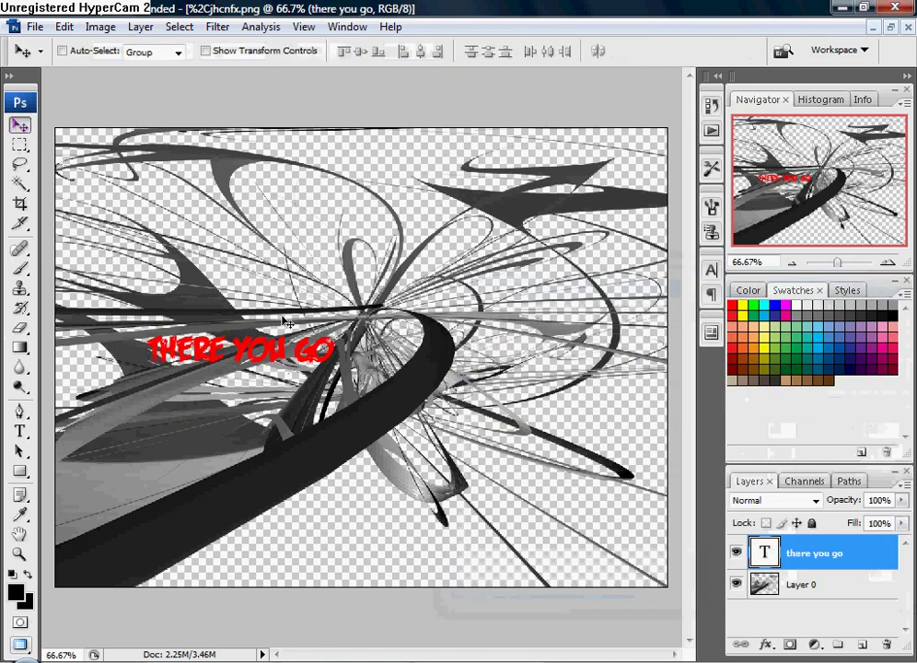
Step: Give the text layer a 3 px white outside stroke and move it toward the image centre
right_click(776, 564)
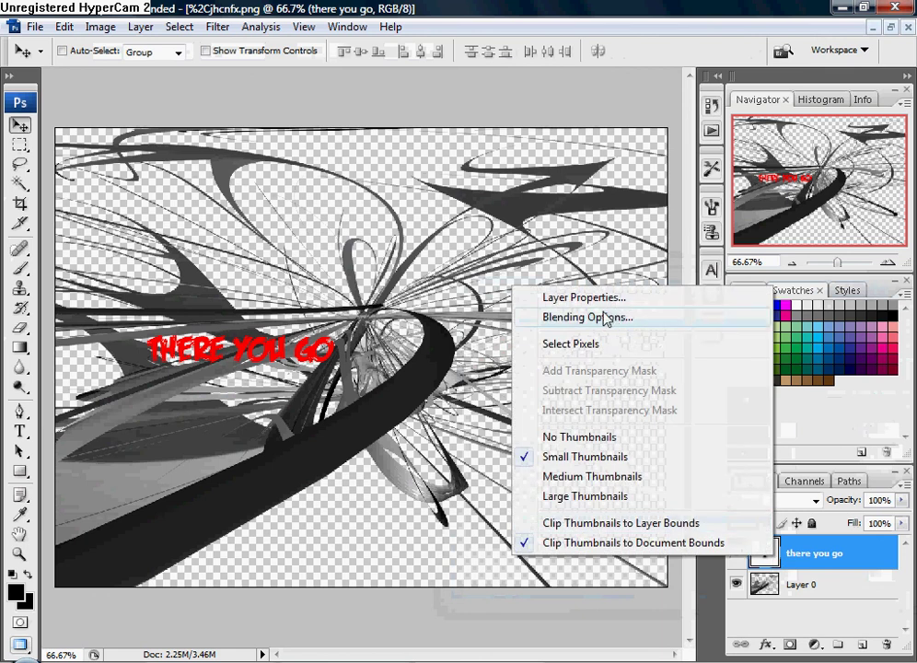
click(584, 317)
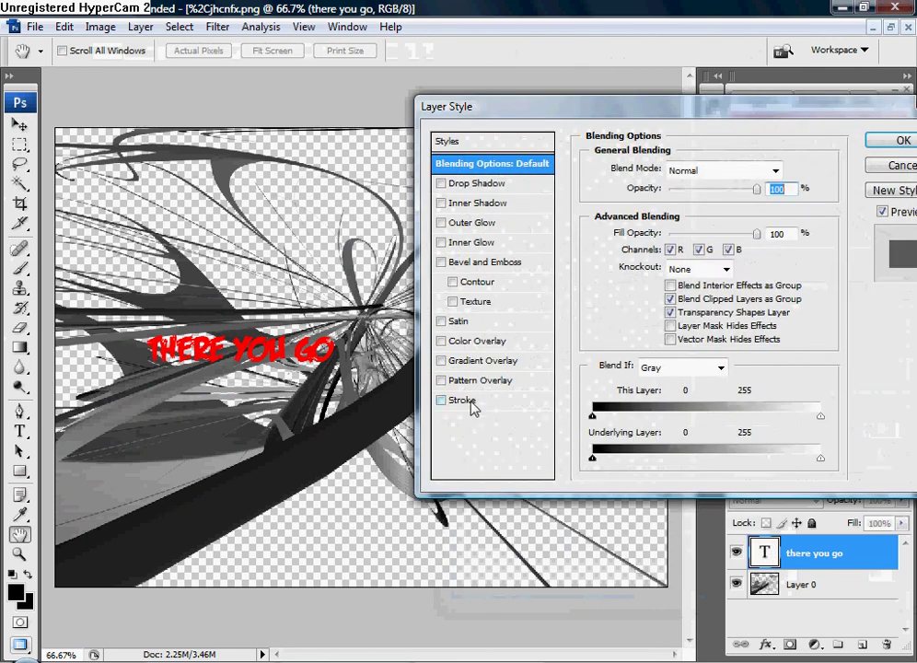
click(462, 400)
click(630, 282)
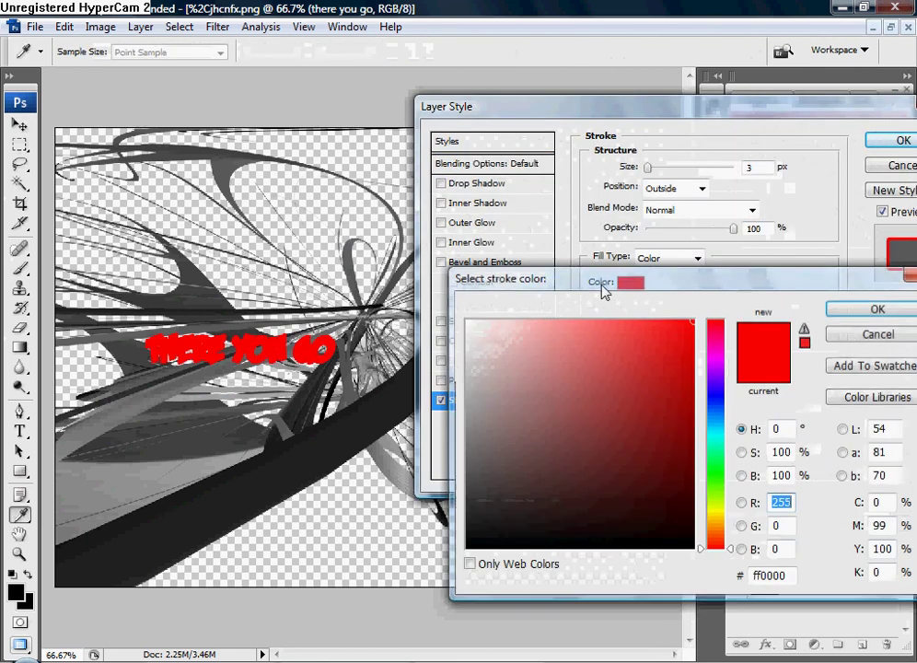
click(468, 322)
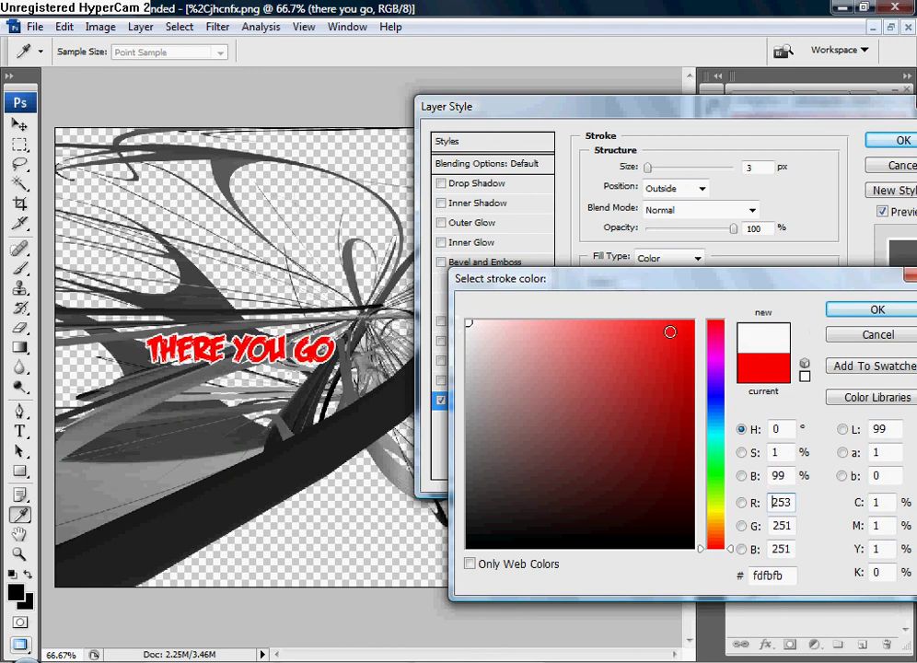
click(874, 310)
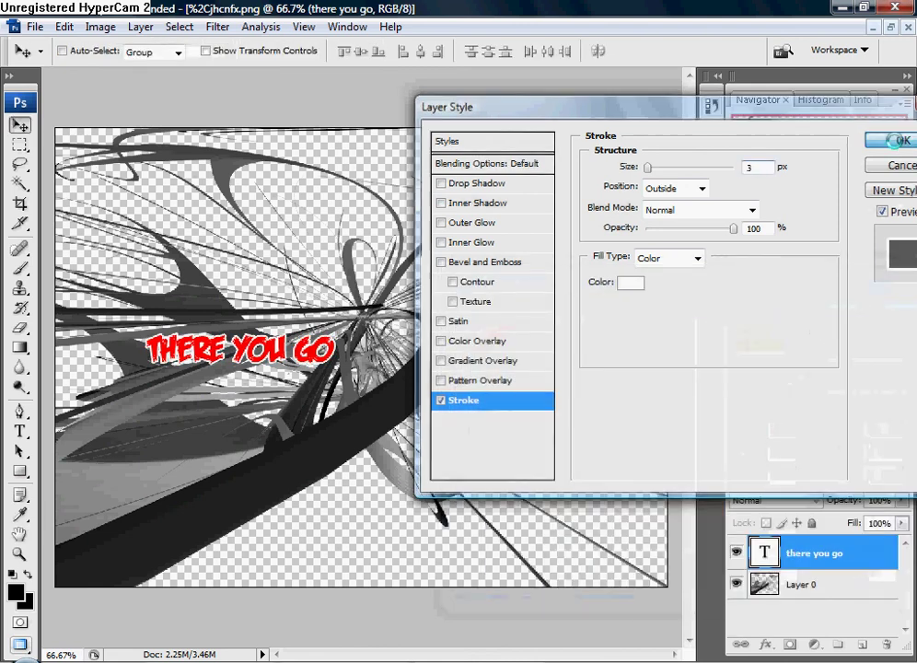
click(897, 140)
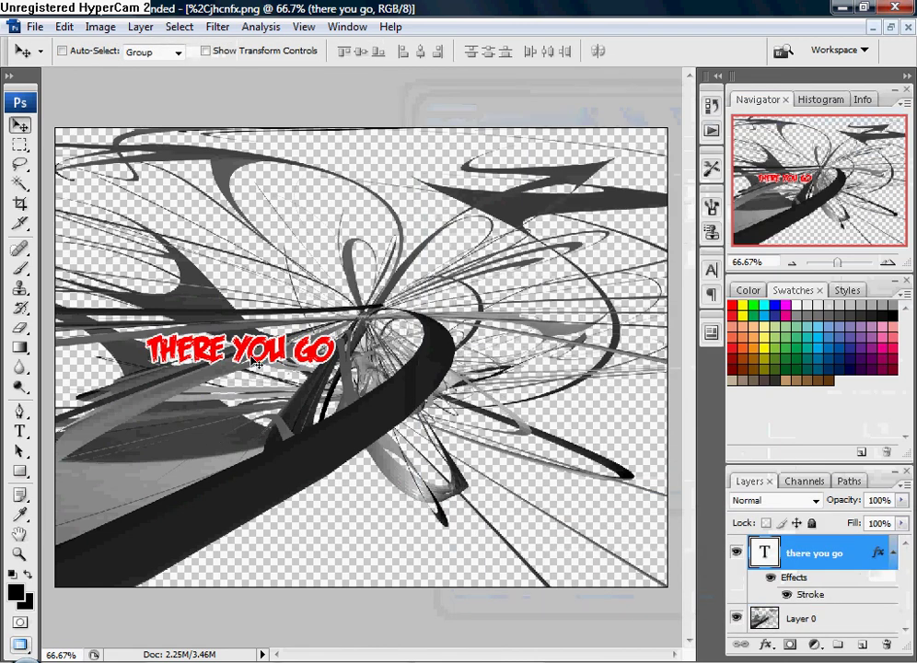
drag(257, 363, 309, 383)
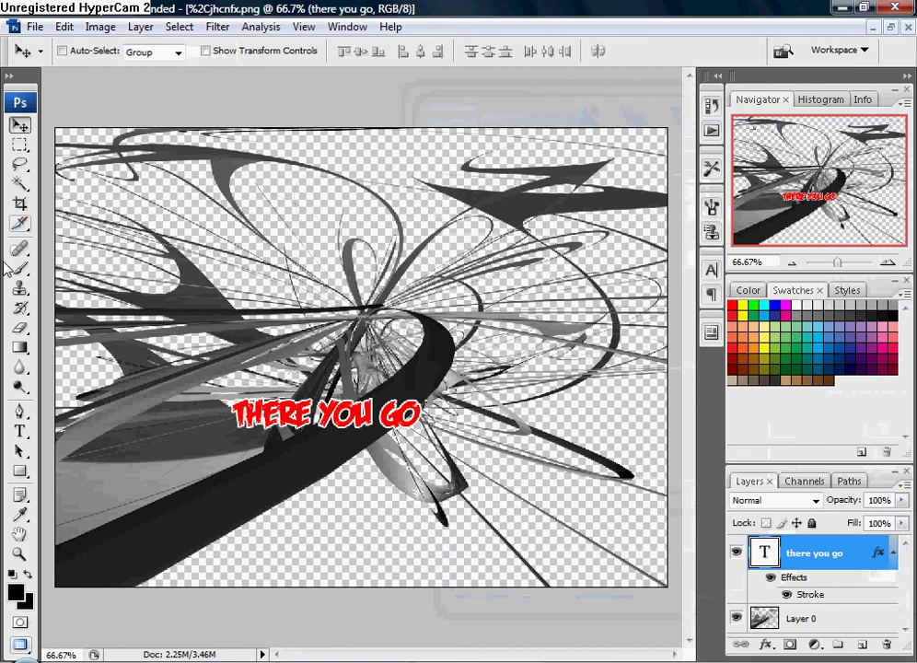